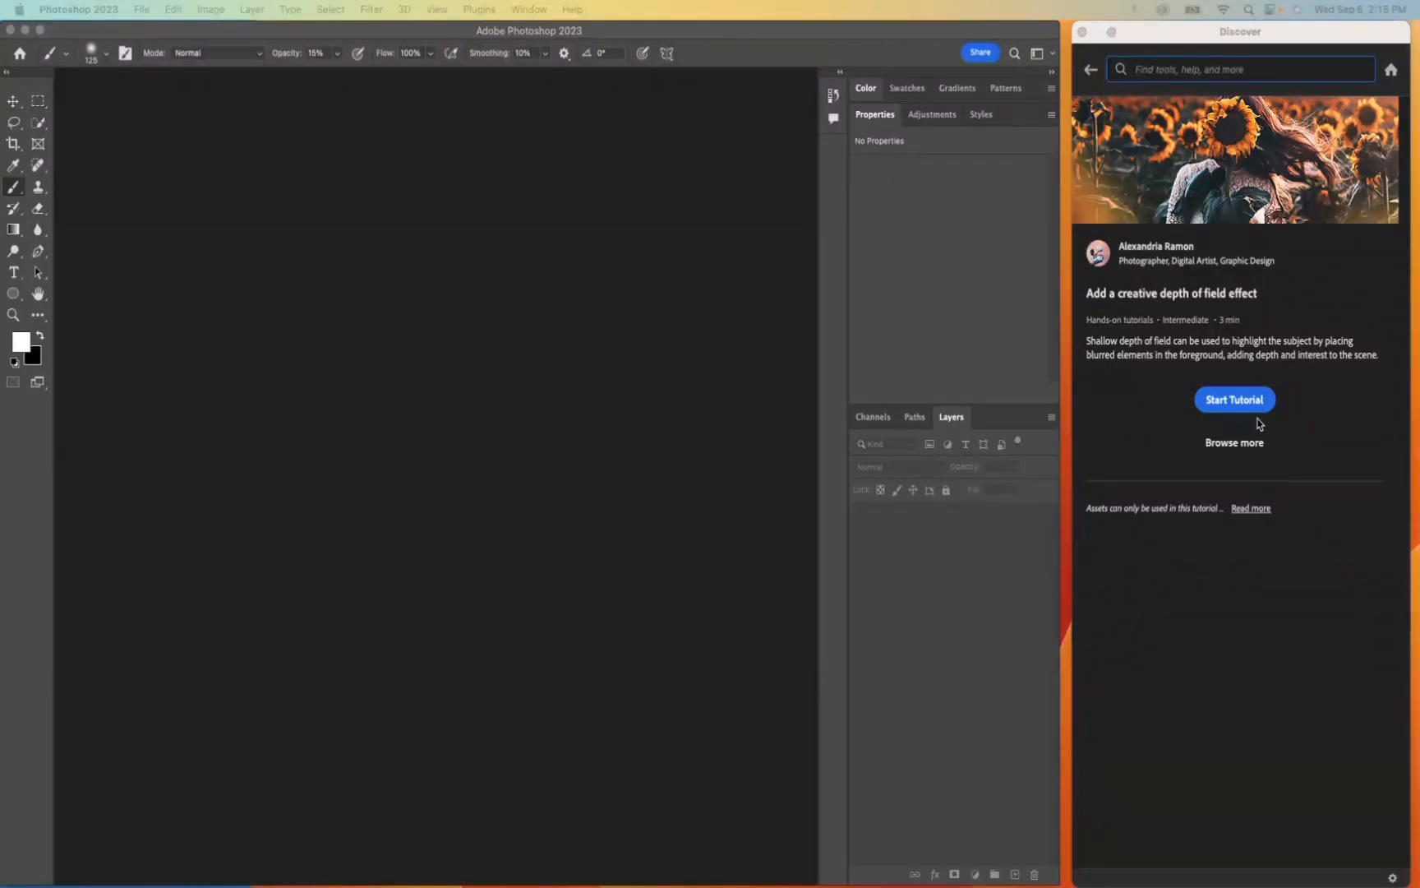
# Start the "Add a creative depth of field effect" tutorial and activate the Quick Selection tool
pyautogui.click(1234, 405)
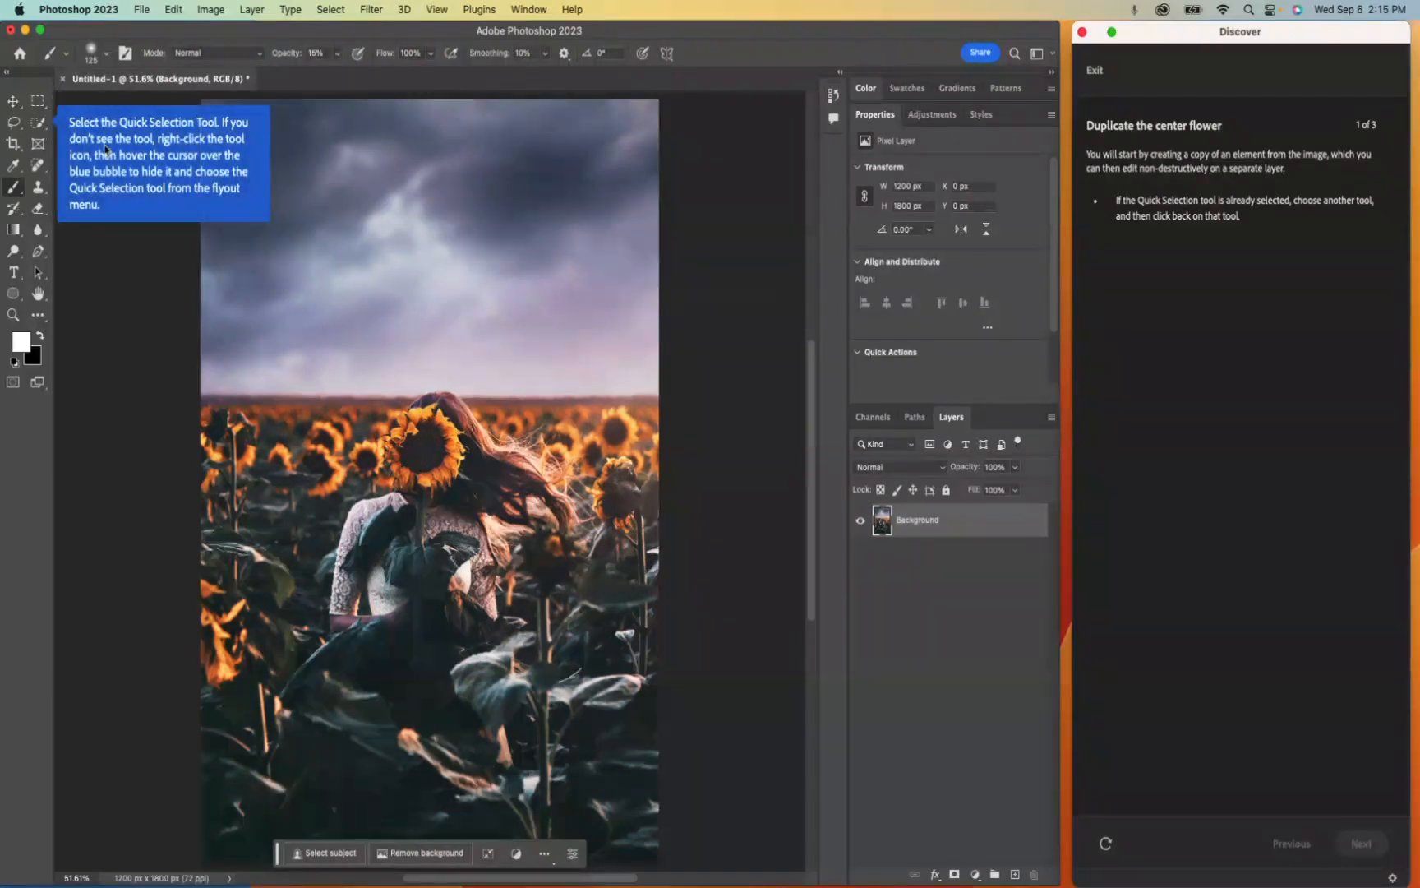
pyautogui.click(40, 103)
pyautogui.click(39, 123)
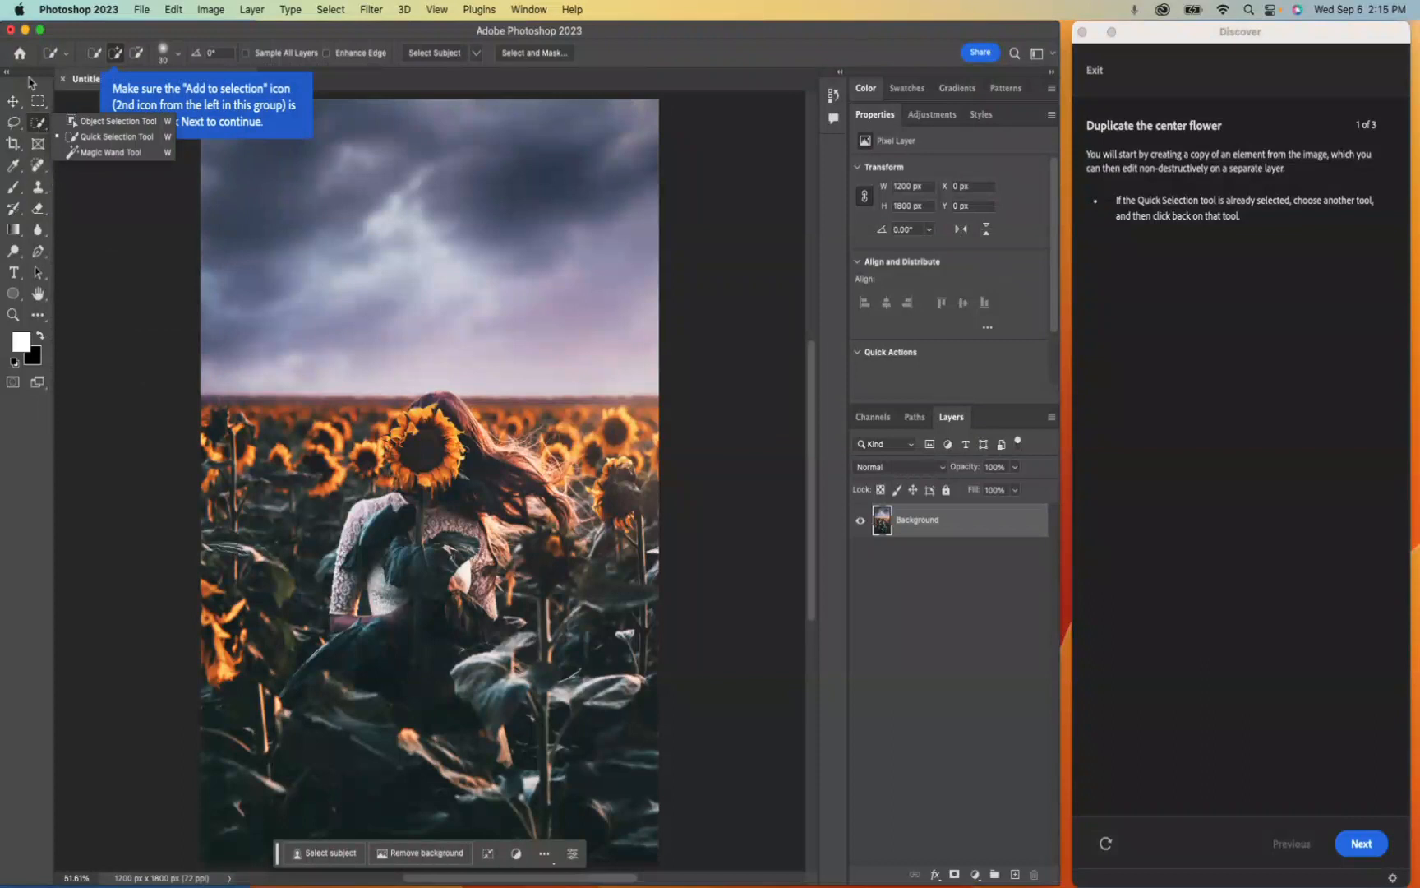
# Switch to the Elliptical Marquee tool and toggle the toolbar to a single column and back to two columns
pyautogui.click(37, 102)
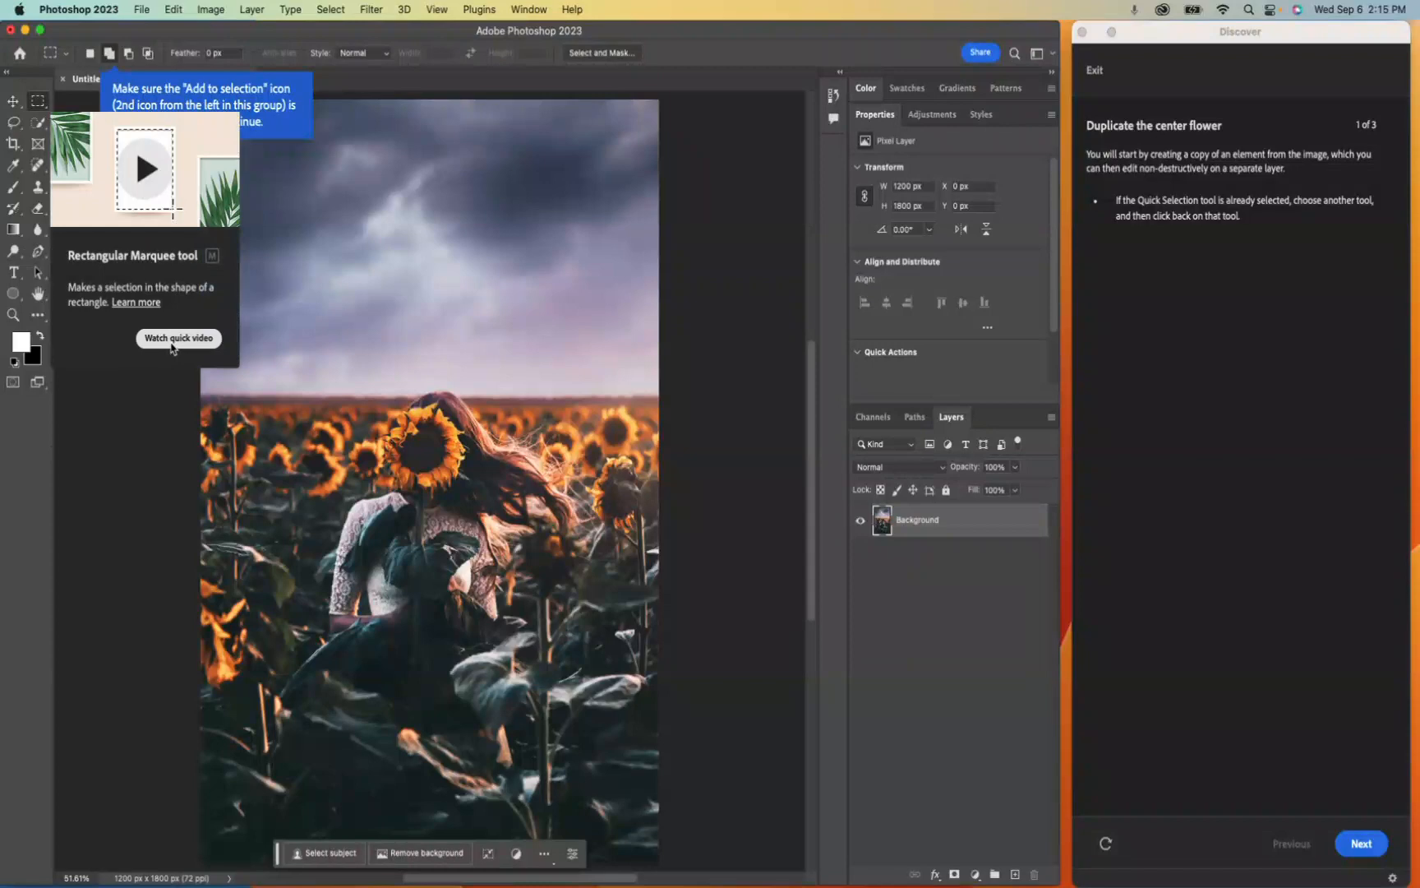
pyautogui.rightClick(41, 105)
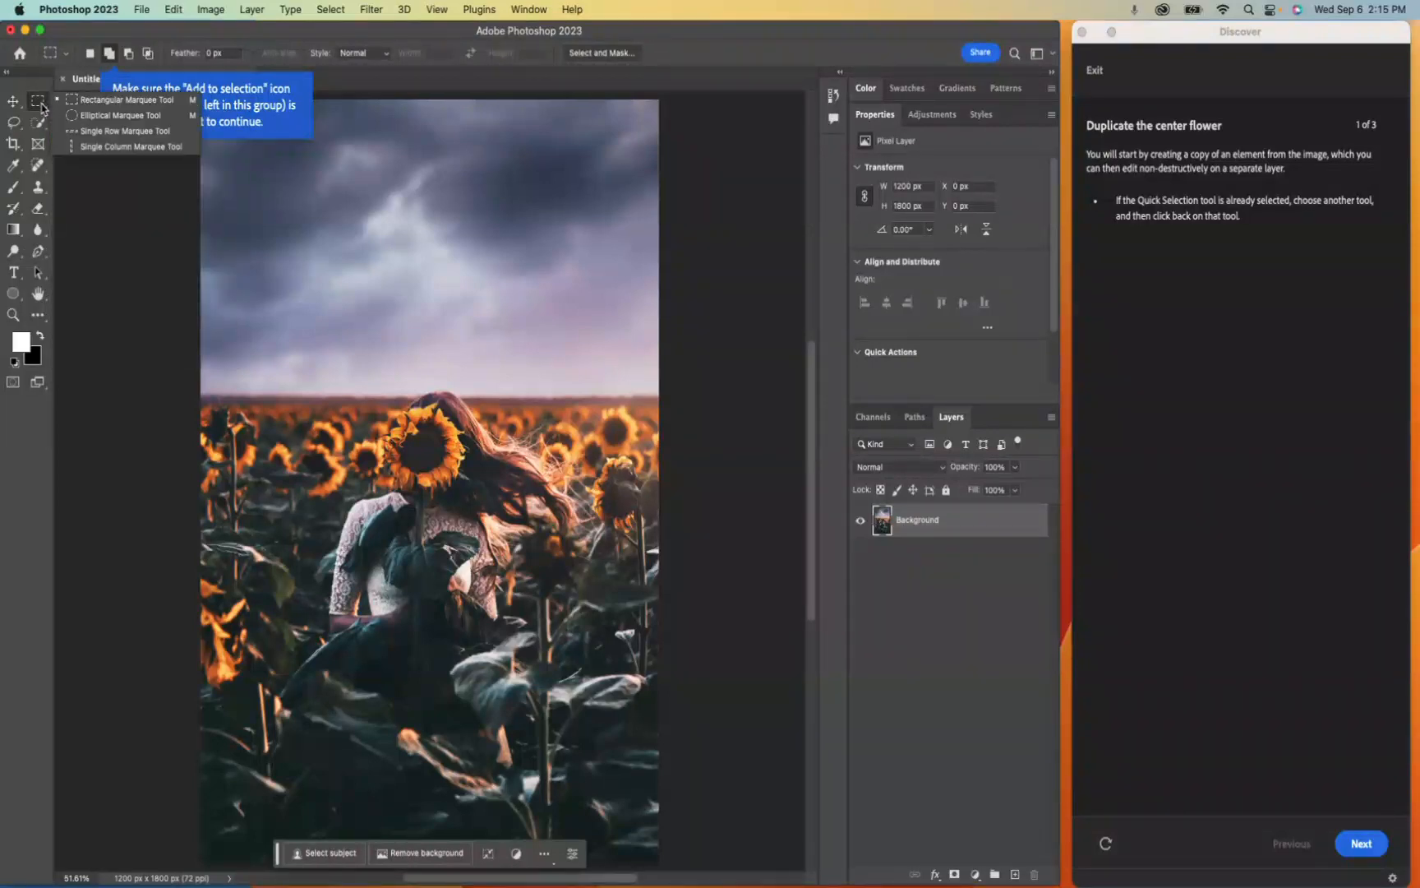
pyautogui.click(90, 116)
pyautogui.moveTo(8, 75)
pyautogui.mouseDown()
pyautogui.moveTo(39, 133)
pyautogui.moveTo(10, 105)
pyautogui.mouseUp()
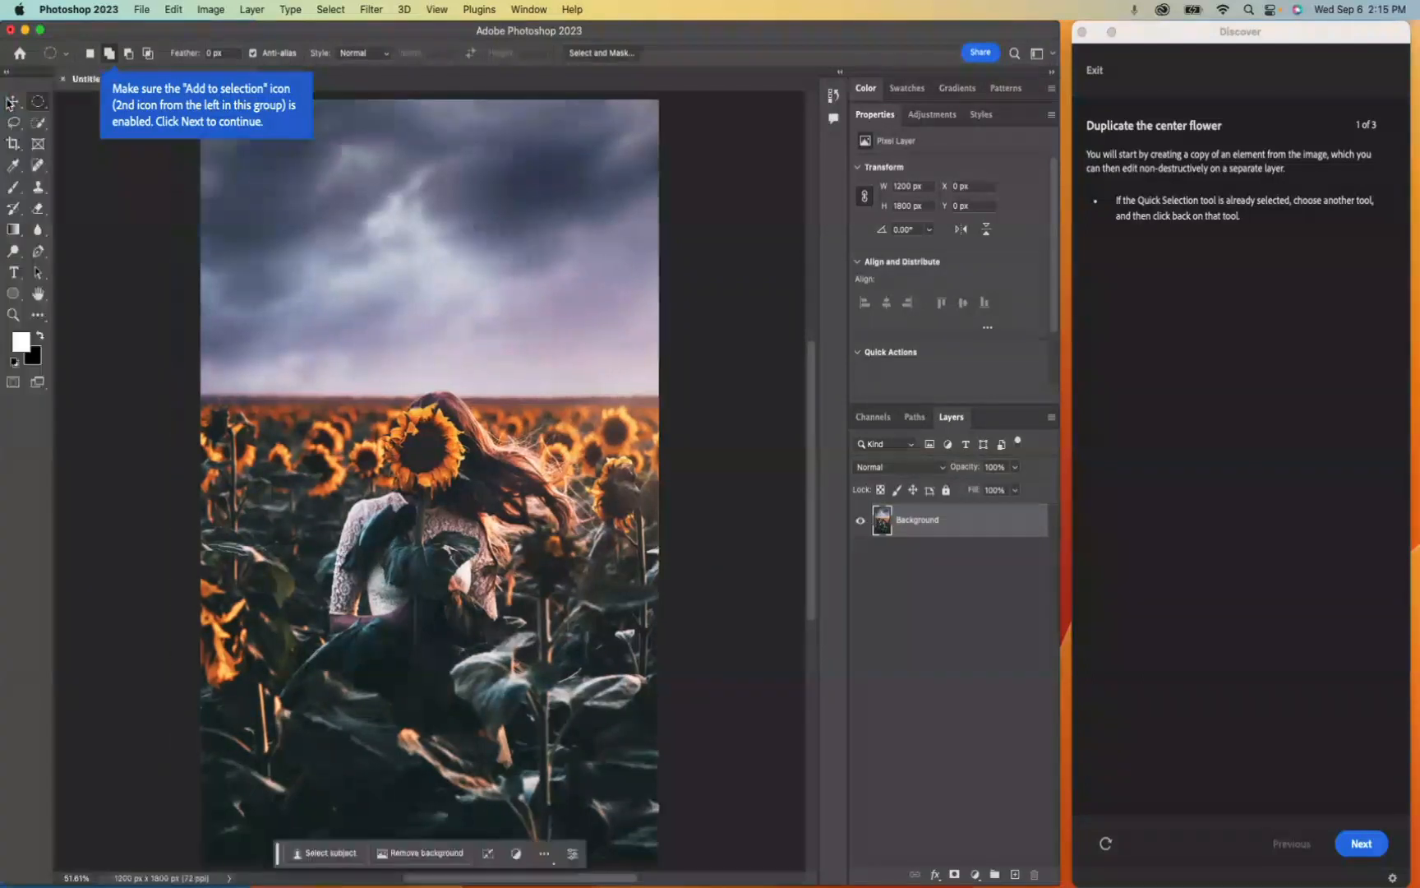
pyautogui.click(7, 74)
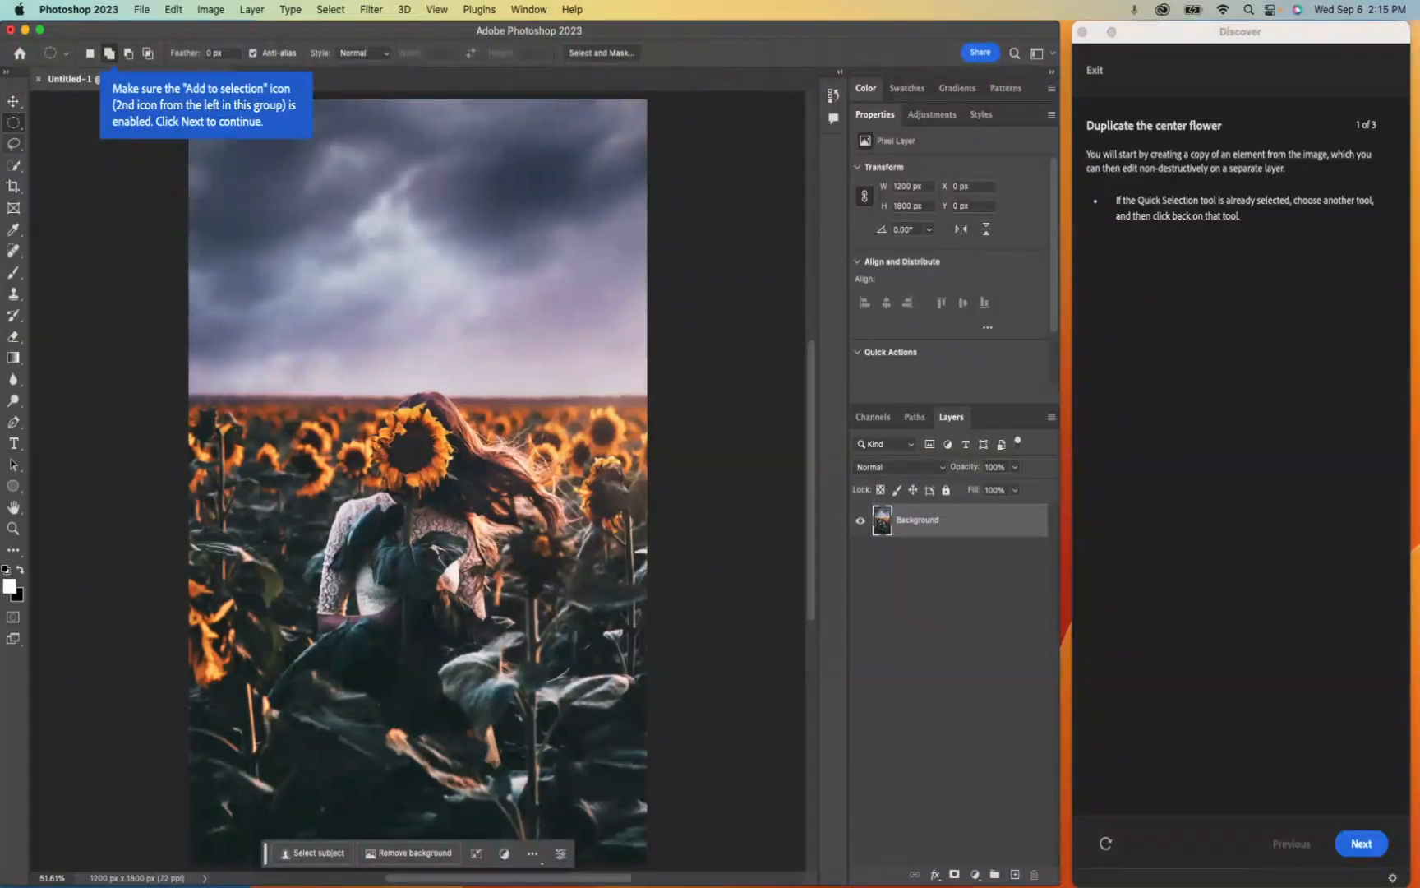
pyautogui.click(7, 75)
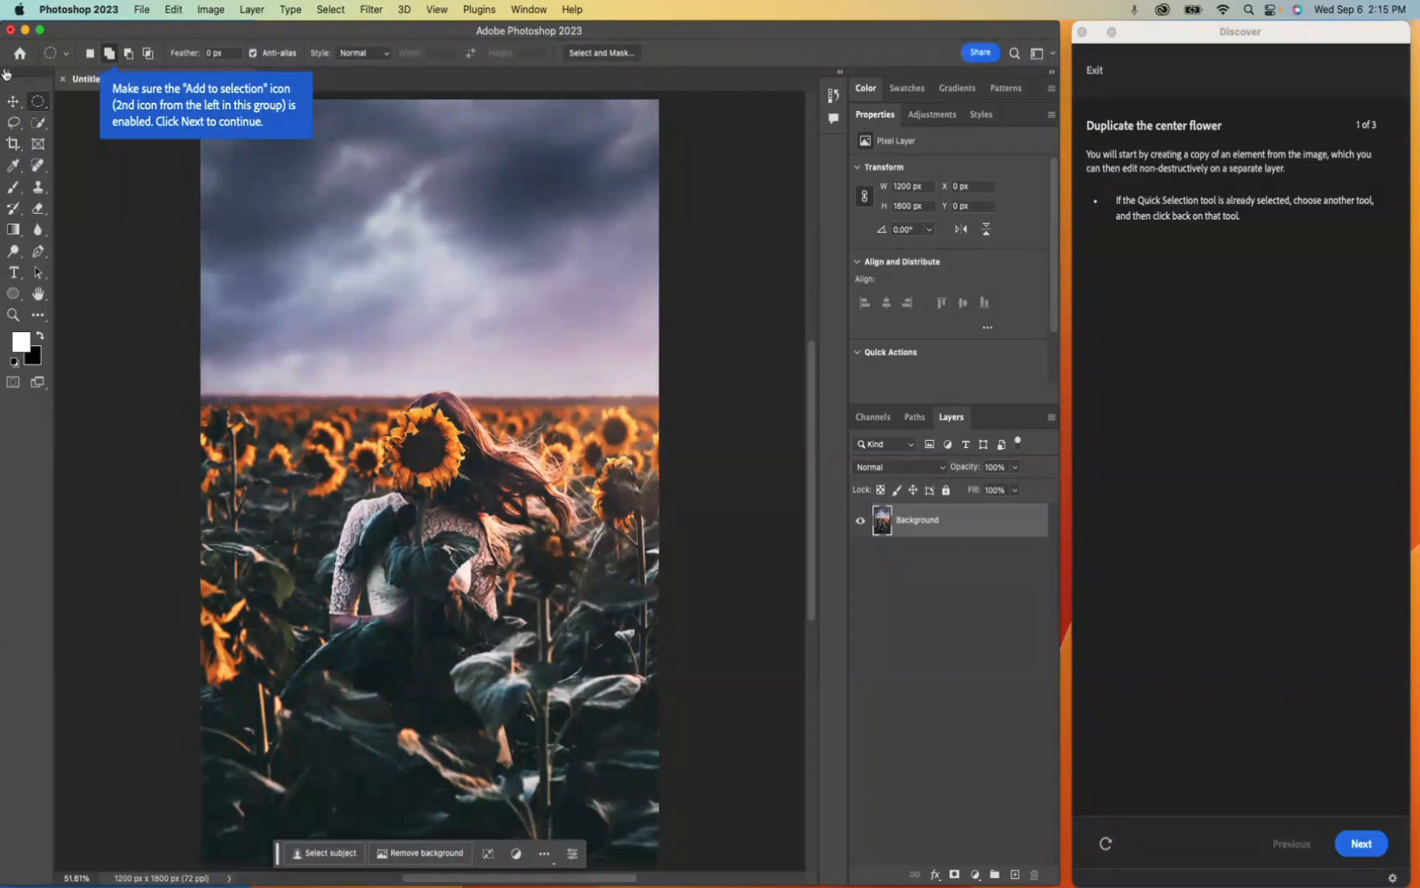
# Choose the Quick Selection tool from its tool group again and advance the tutorial to the brush settings
pyautogui.click(40, 124)
pyautogui.rightClick(41, 125)
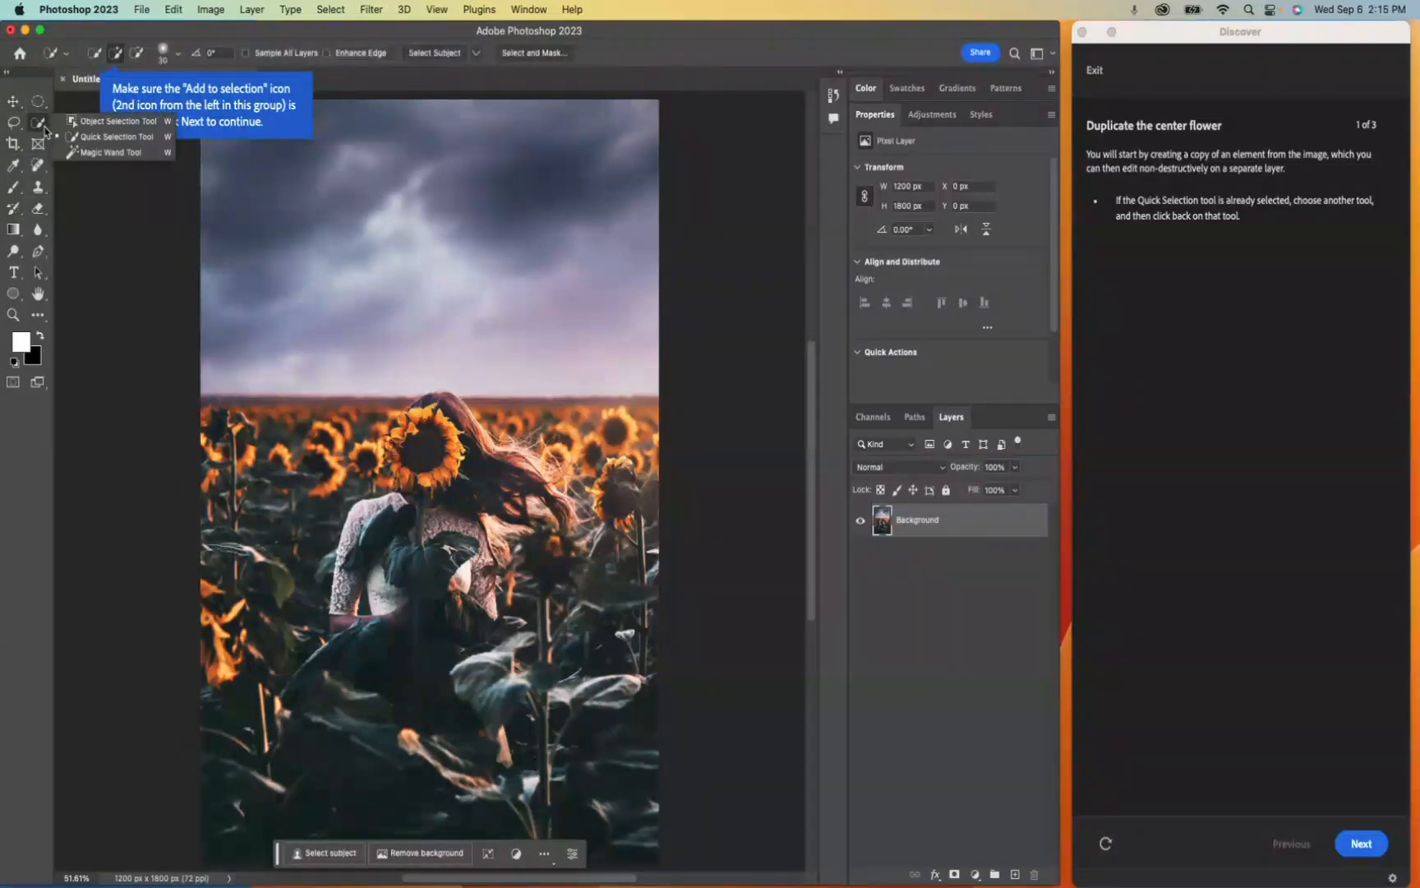
pyautogui.click(99, 139)
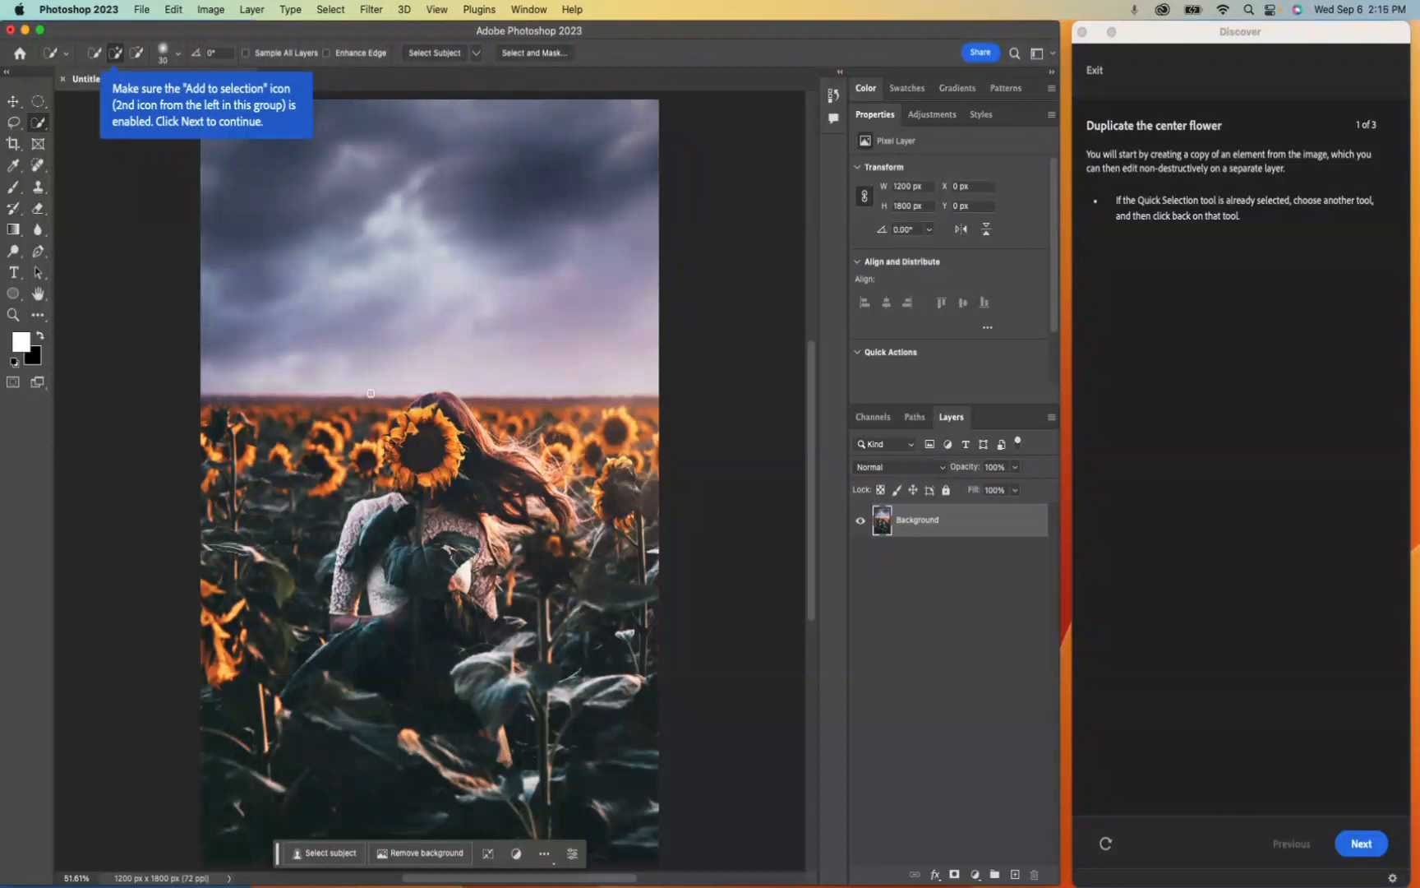
pyautogui.click(1364, 846)
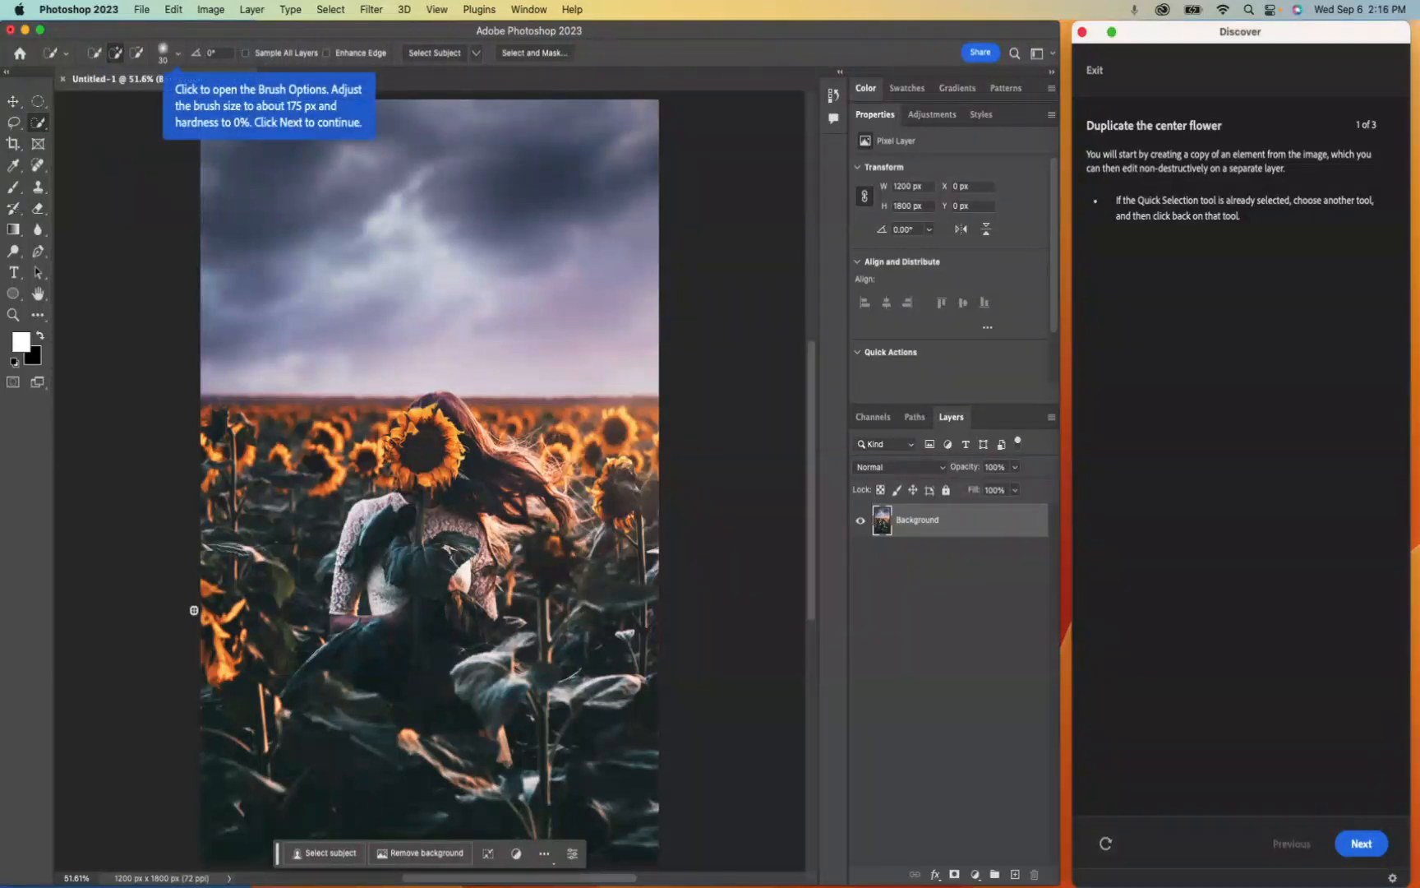
# Set the Quick Selection brush size to 175 px and advance the tutorial to selecting the flower
pyautogui.click(177, 55)
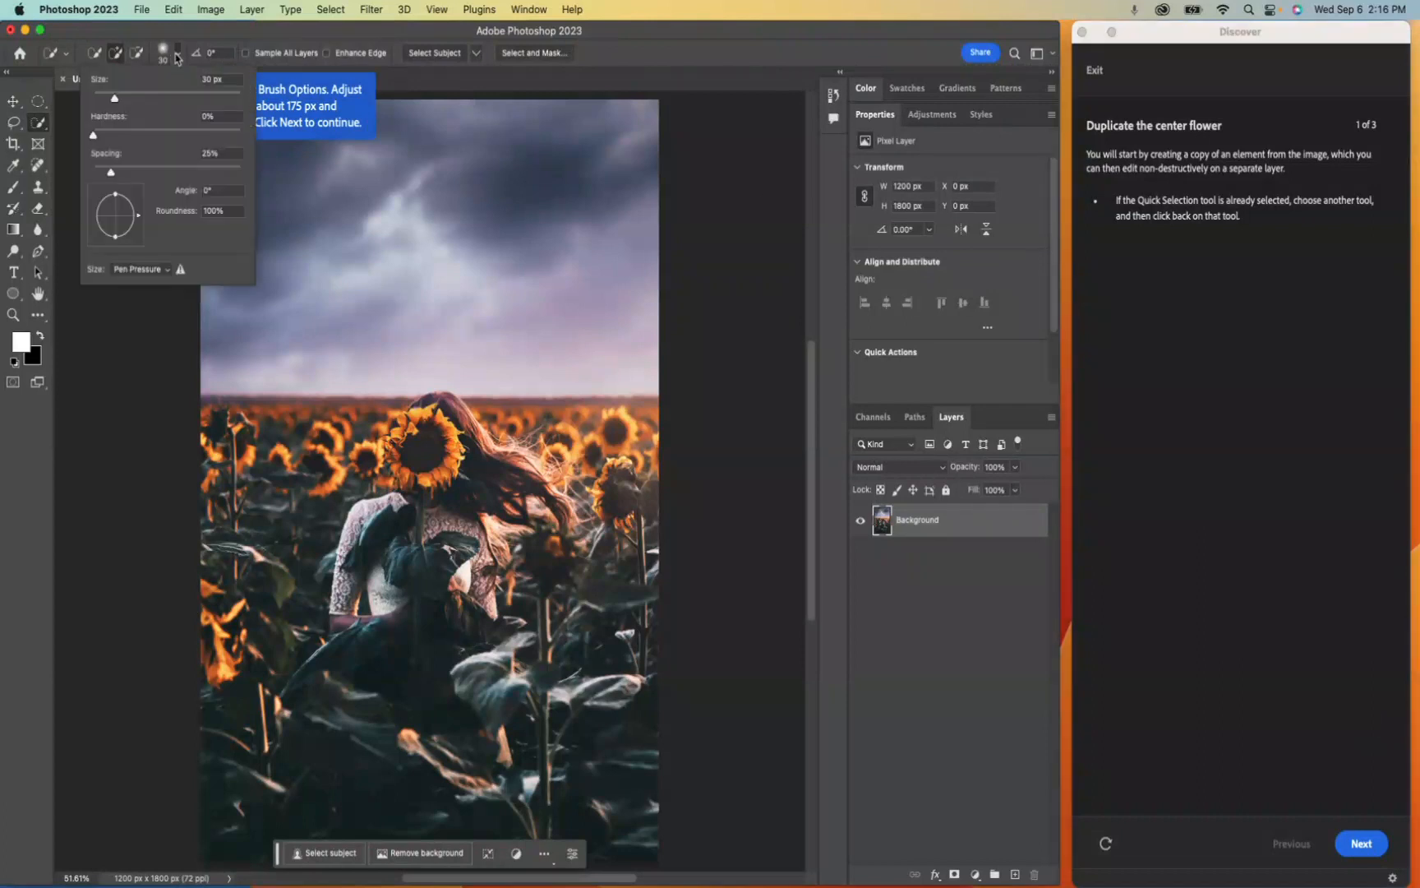
pyautogui.click(219, 80)
pyautogui.write('175')
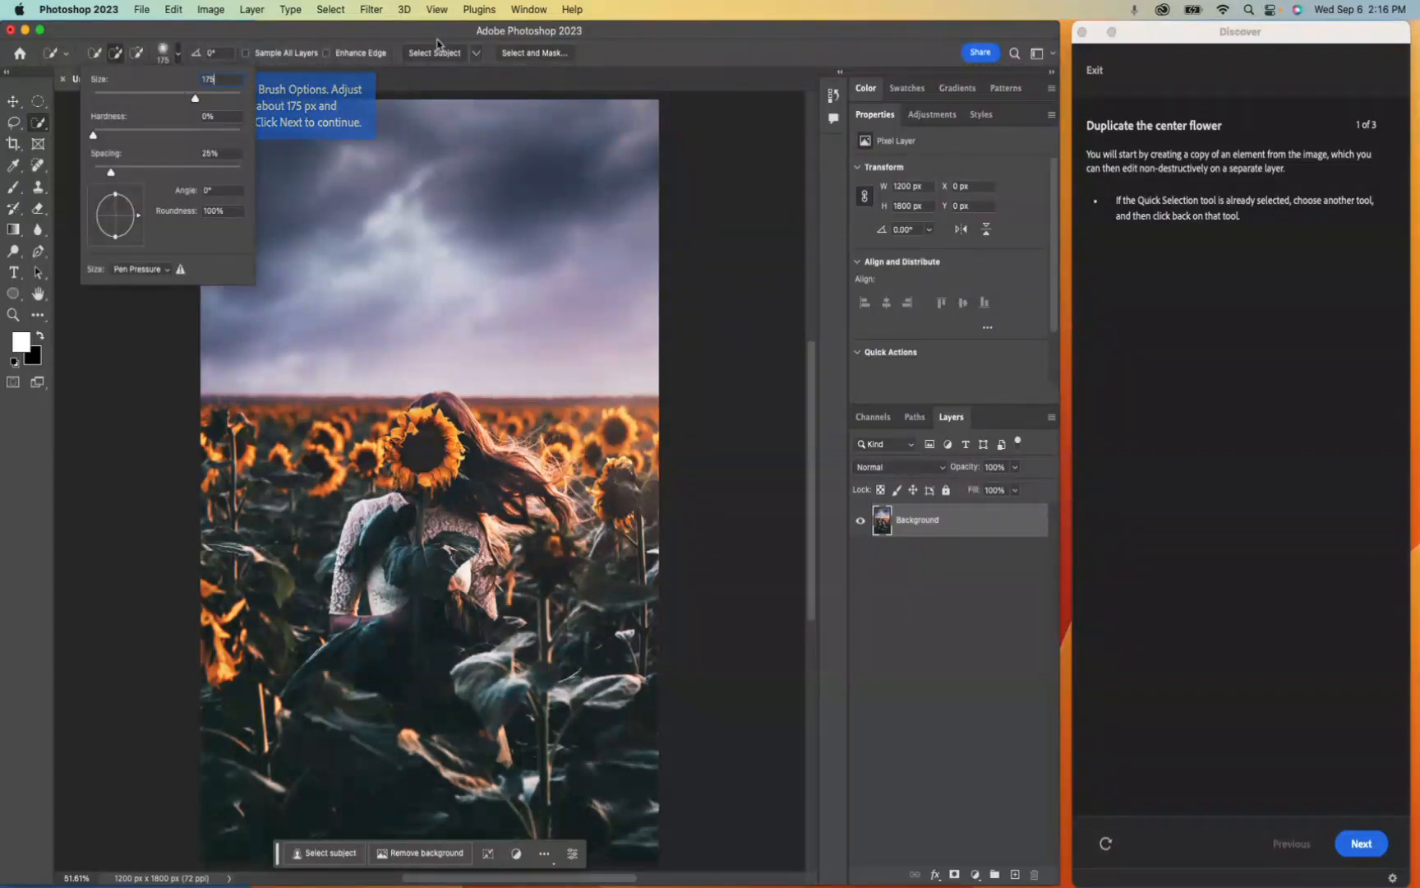
pyautogui.press('Return')
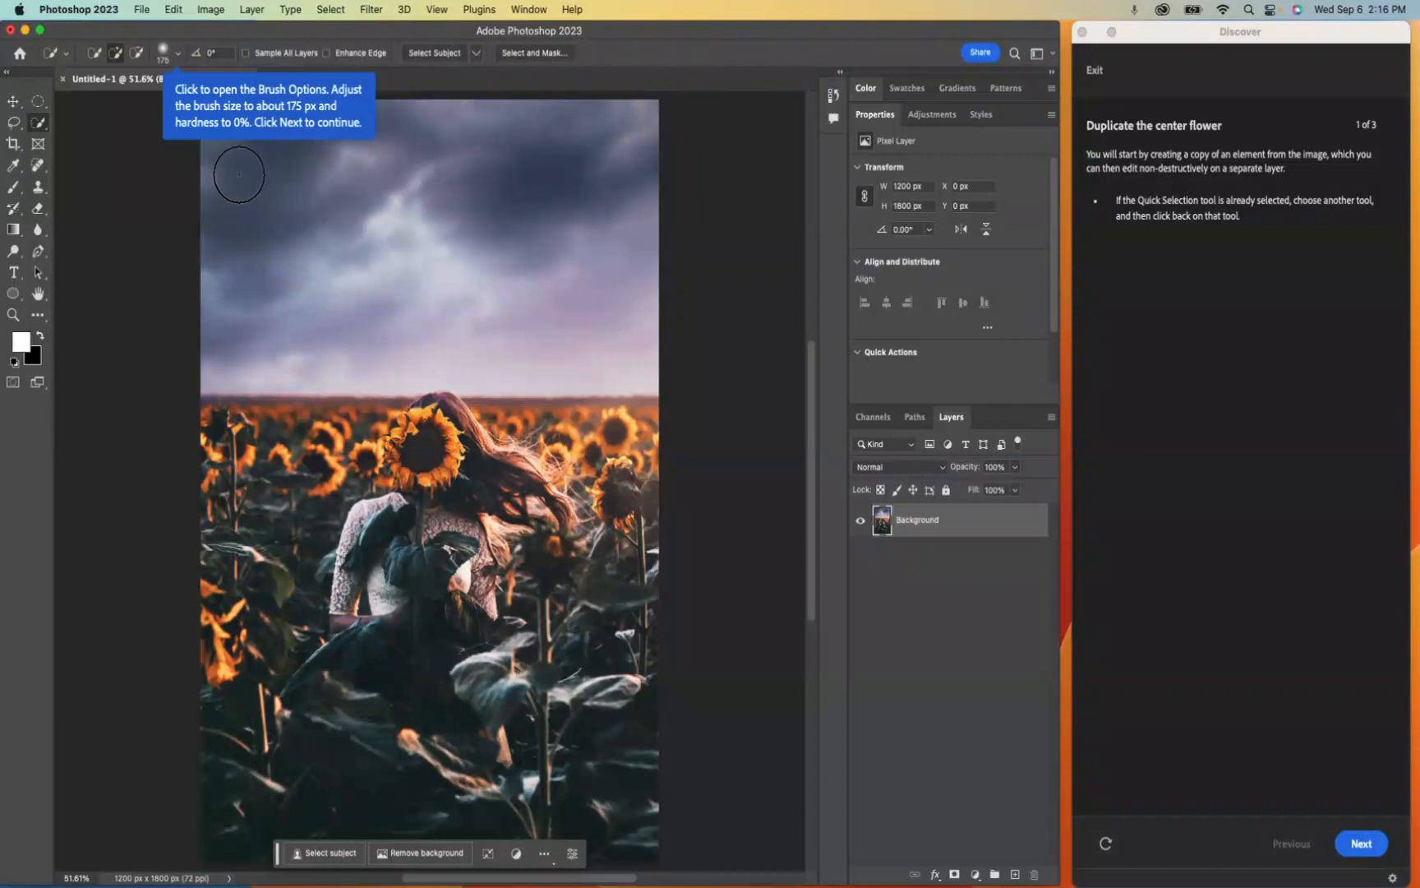
pyautogui.click(177, 55)
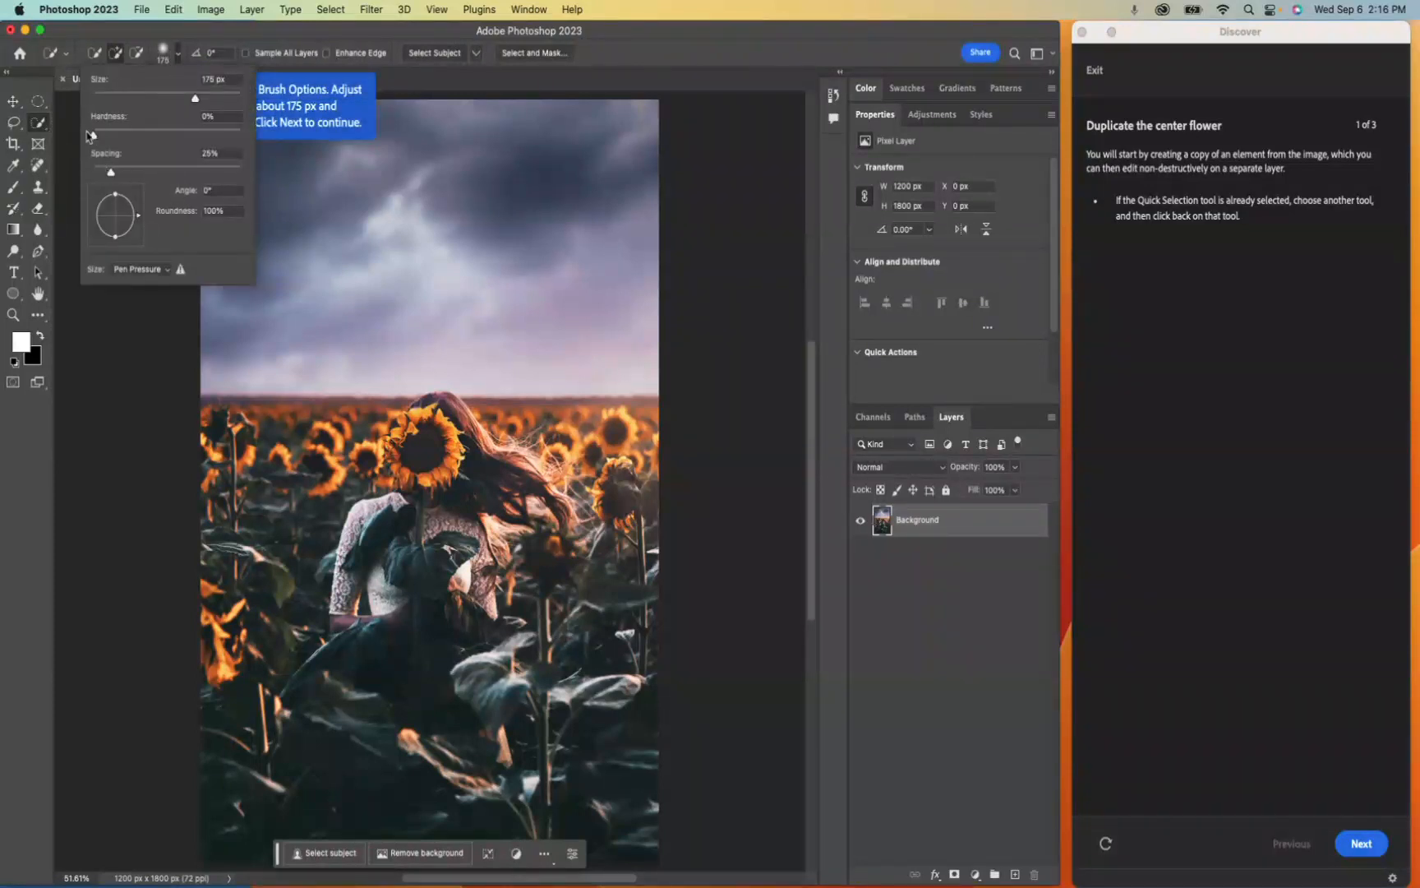
pyautogui.click(1349, 845)
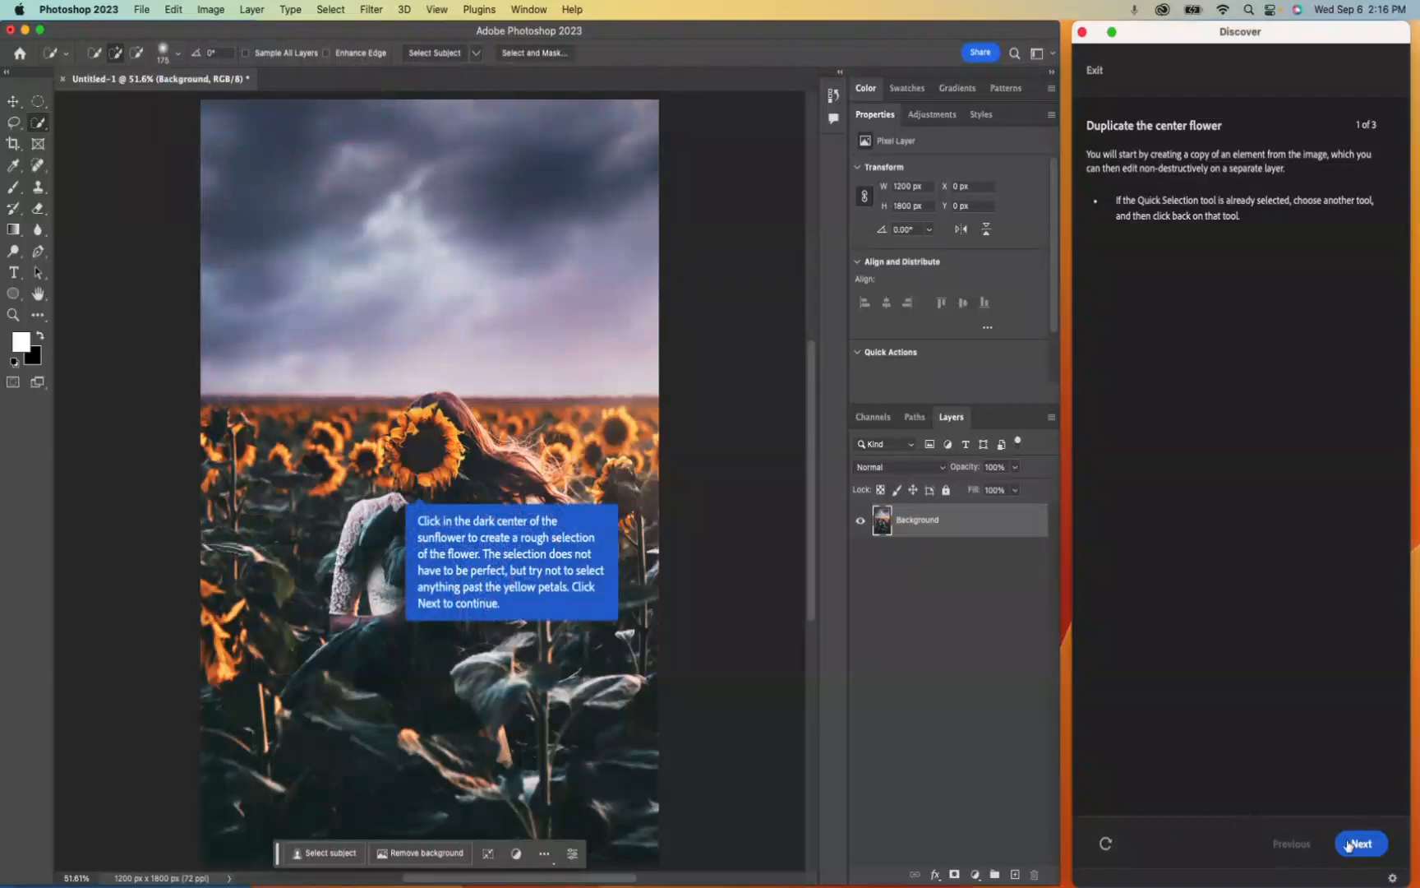
pyautogui.click(421, 447)
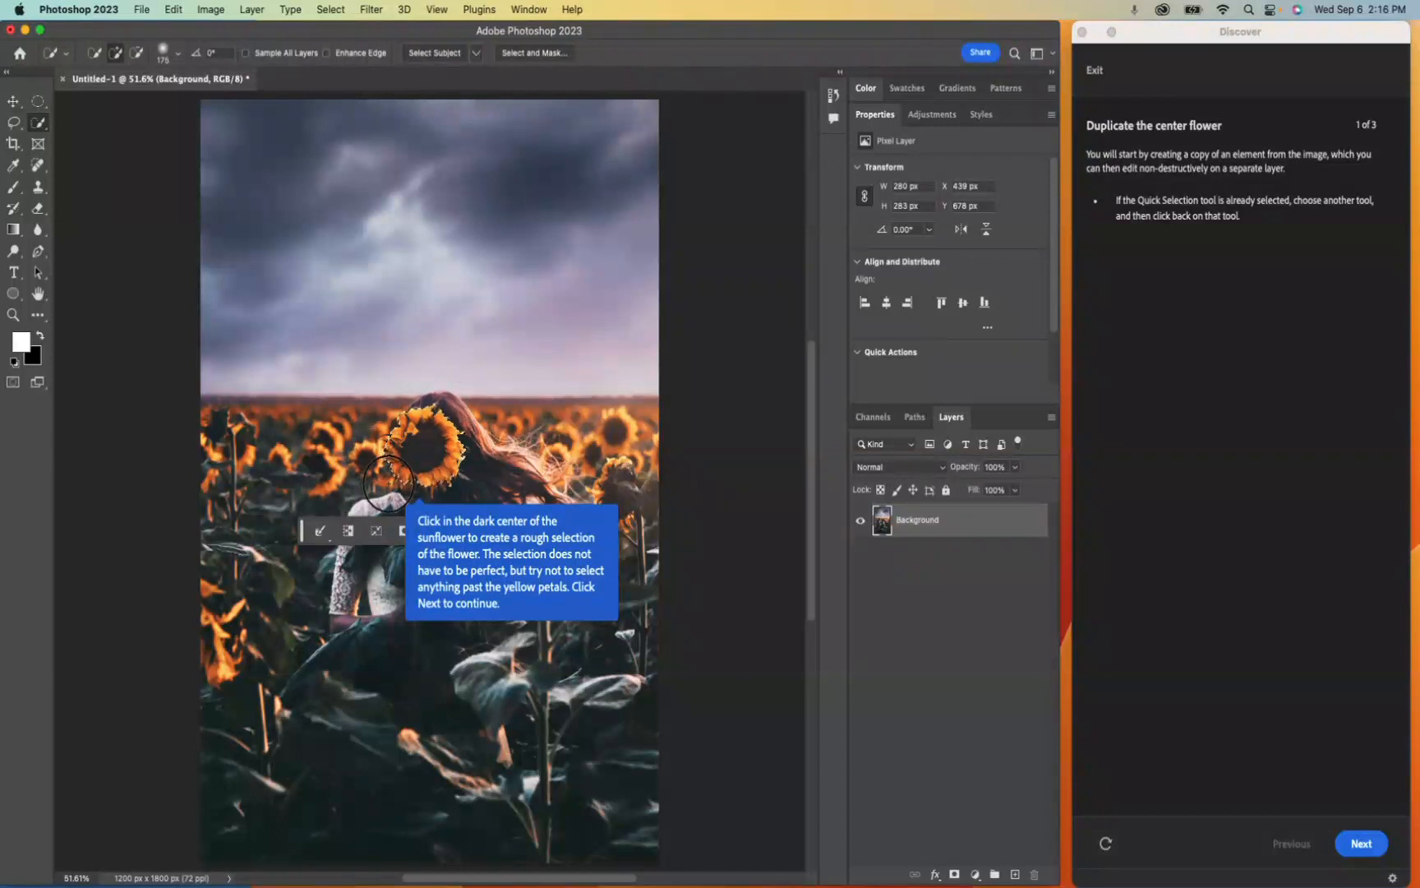
pyautogui.moveTo(426, 443); pyautogui.dragTo(484, 415)
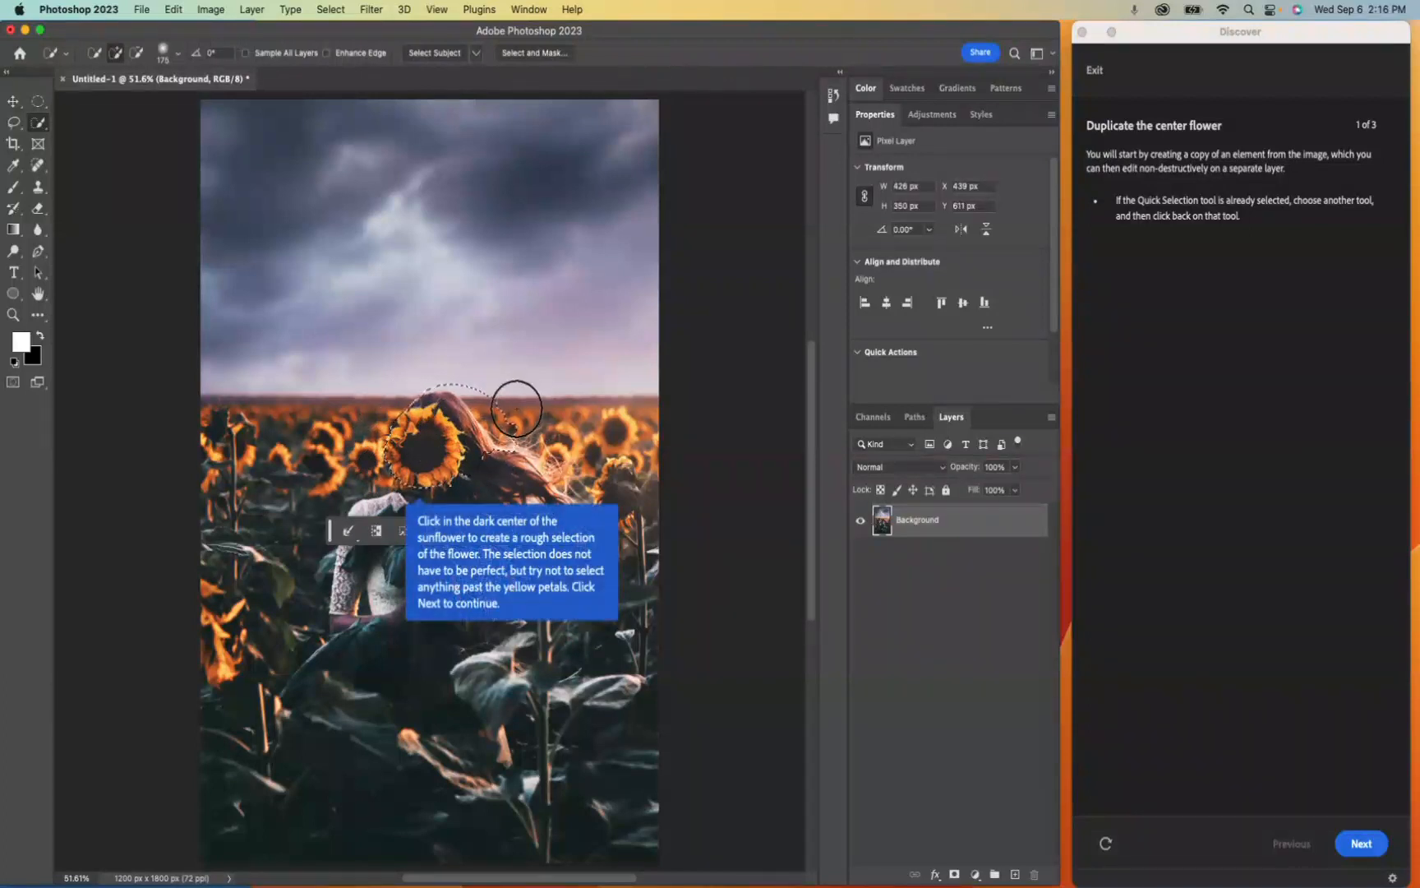
pyautogui.press('super+d')
# Quick-select the center sunflower from its dark middle and copy the selection to a new layer with Layer Via Copy
pyautogui.click(430, 442)
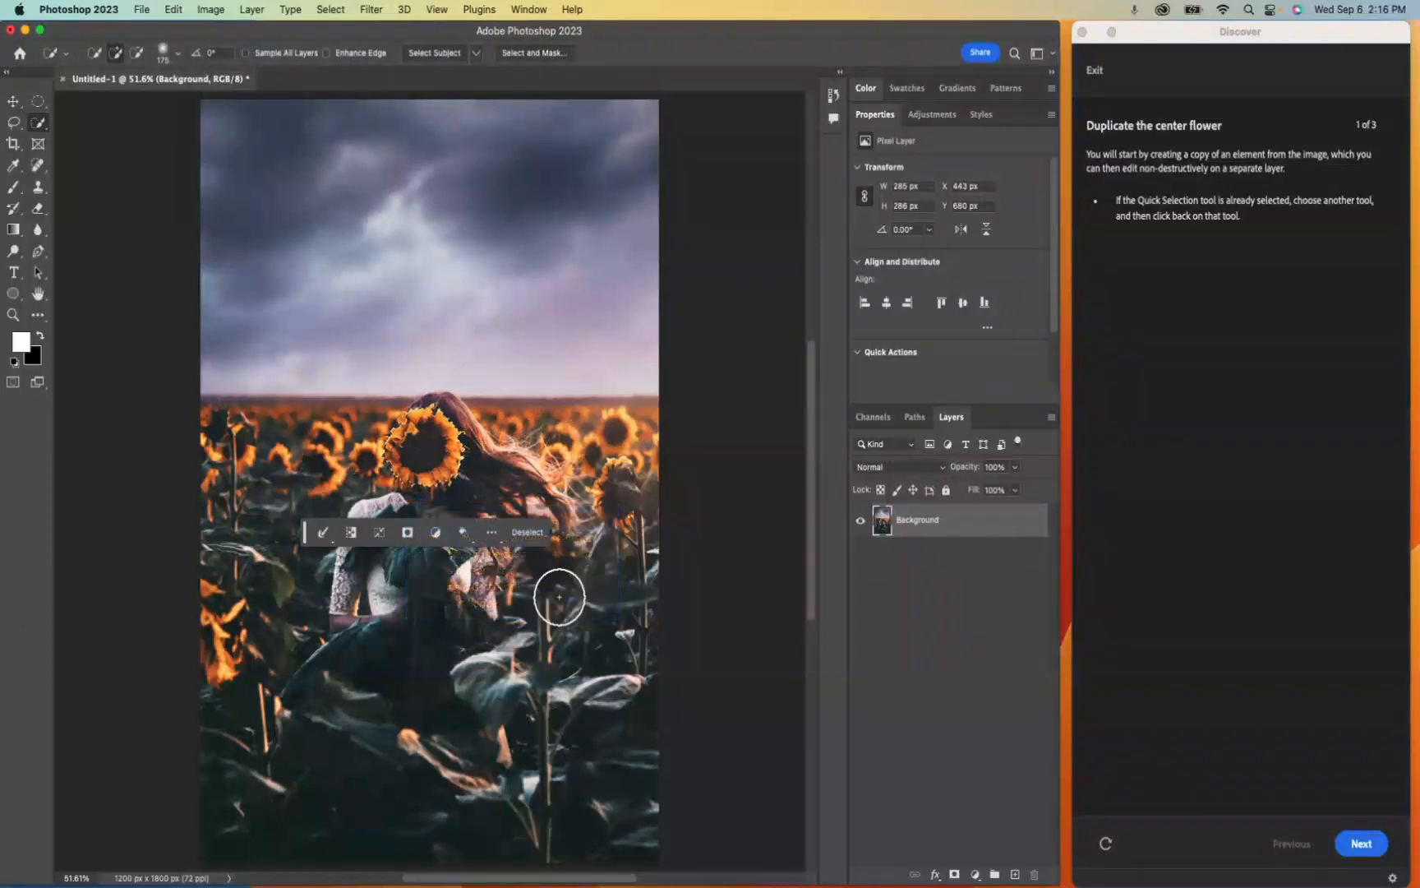
pyautogui.click(1362, 846)
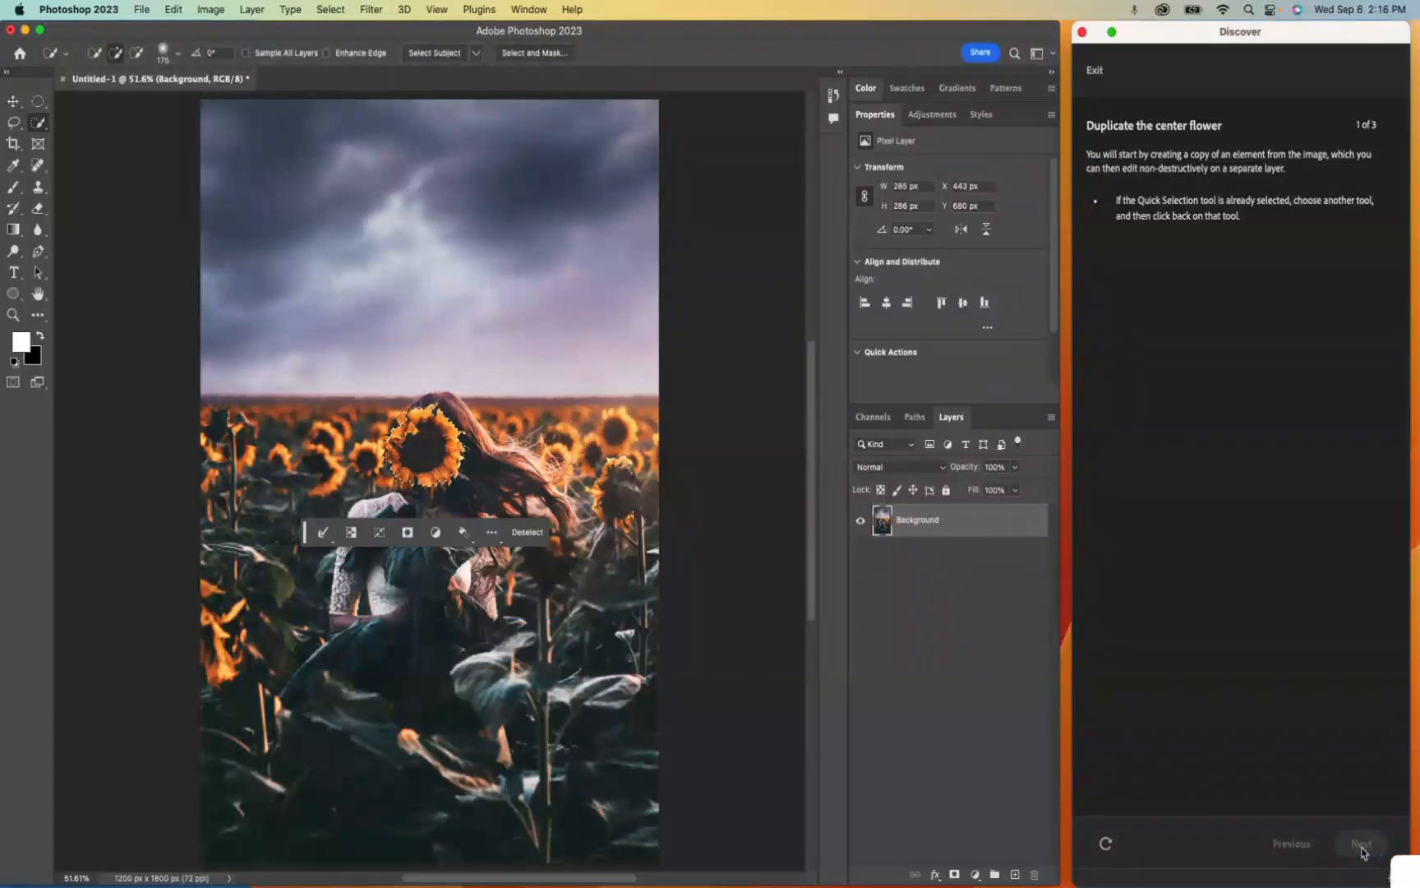
pyautogui.click(252, 9)
pyautogui.moveTo(256, 31)
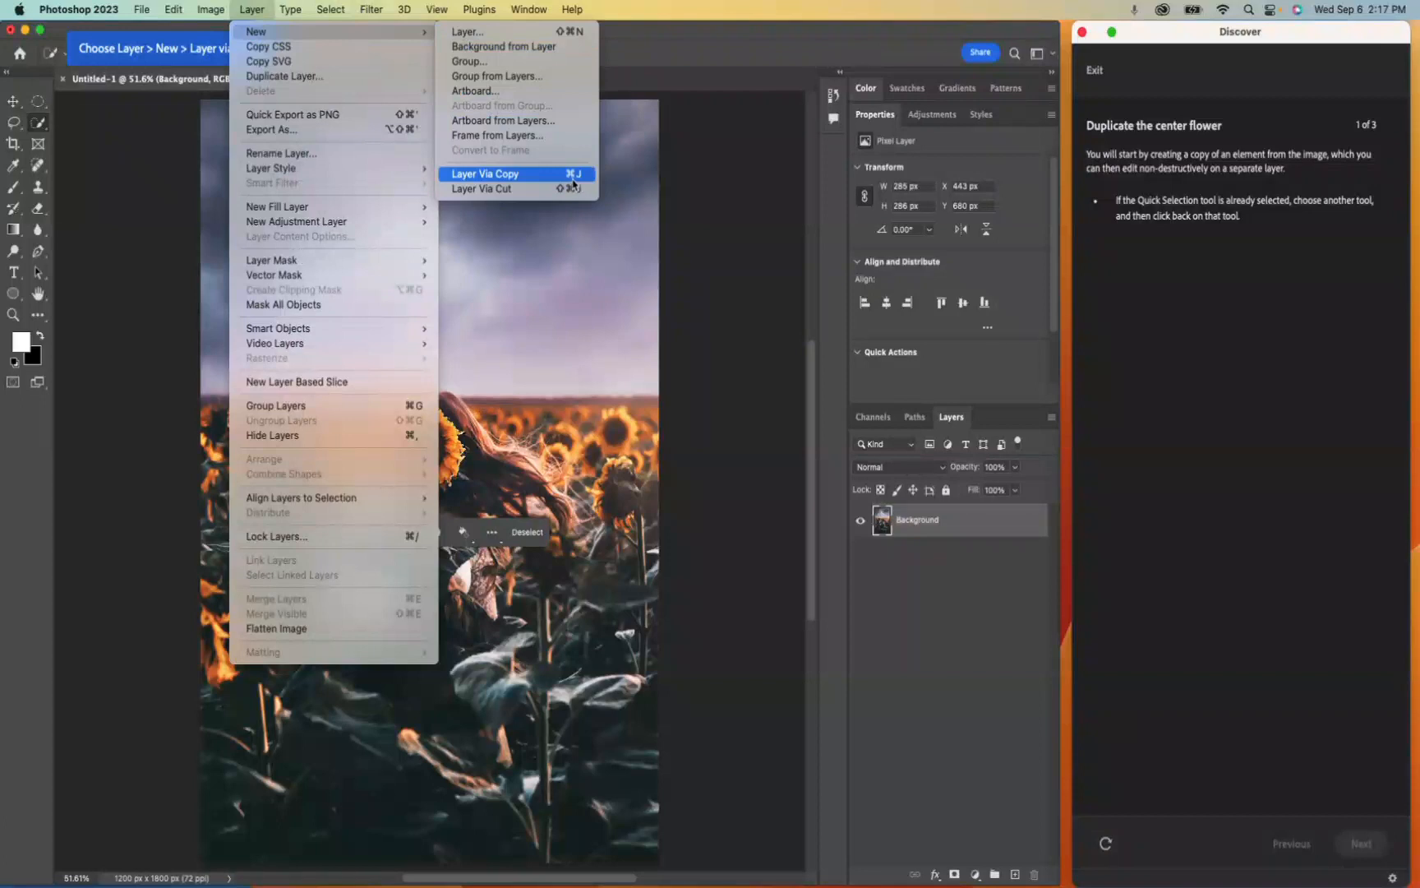
pyautogui.click(511, 178)
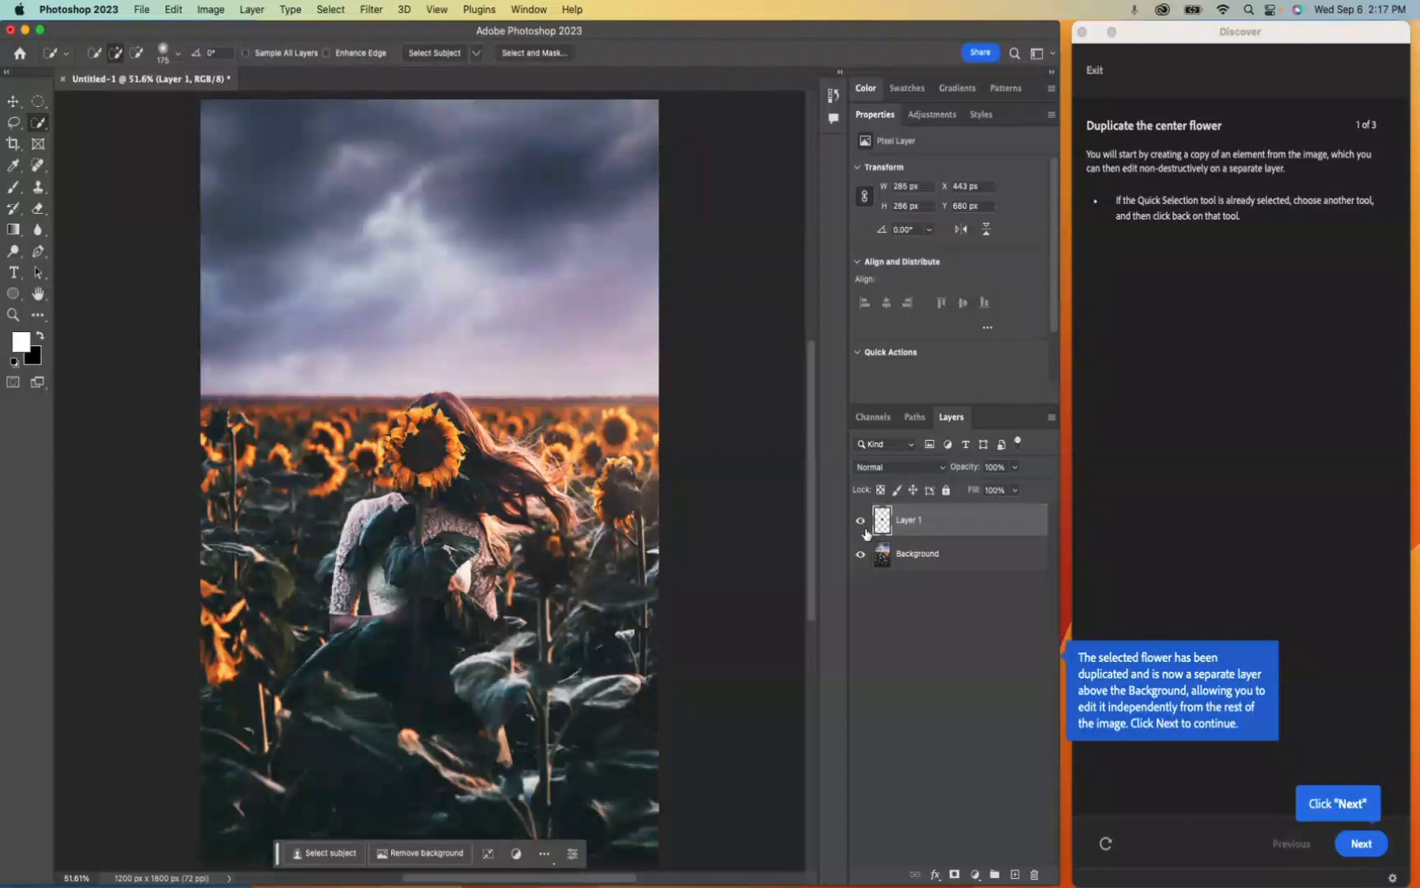
# Hide and show the Background layer to check the copied flower, and advance the tutorial to enlarging it
pyautogui.click(860, 557)
pyautogui.click(860, 557)
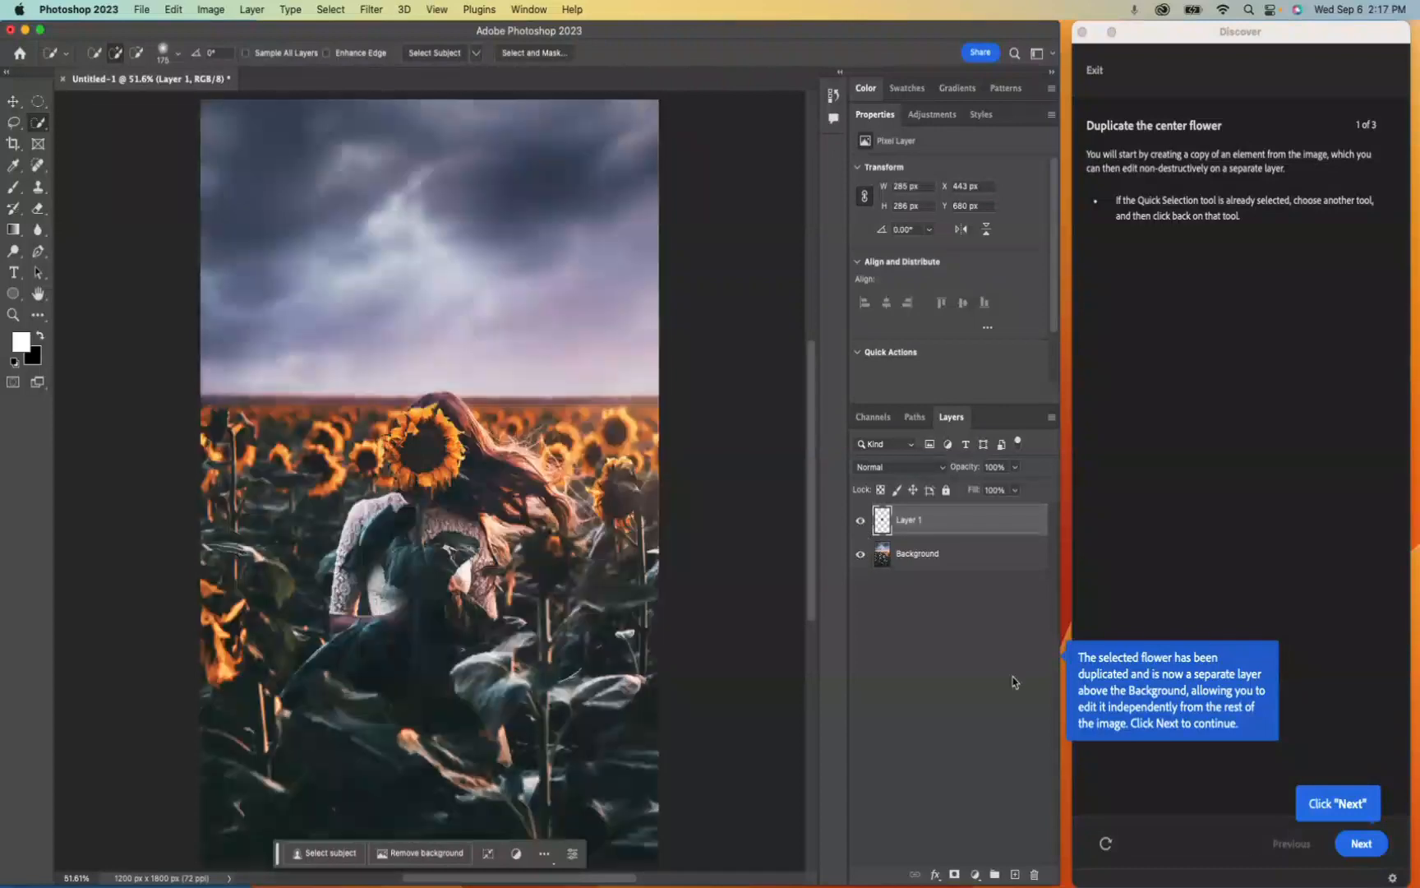
pyautogui.click(1356, 843)
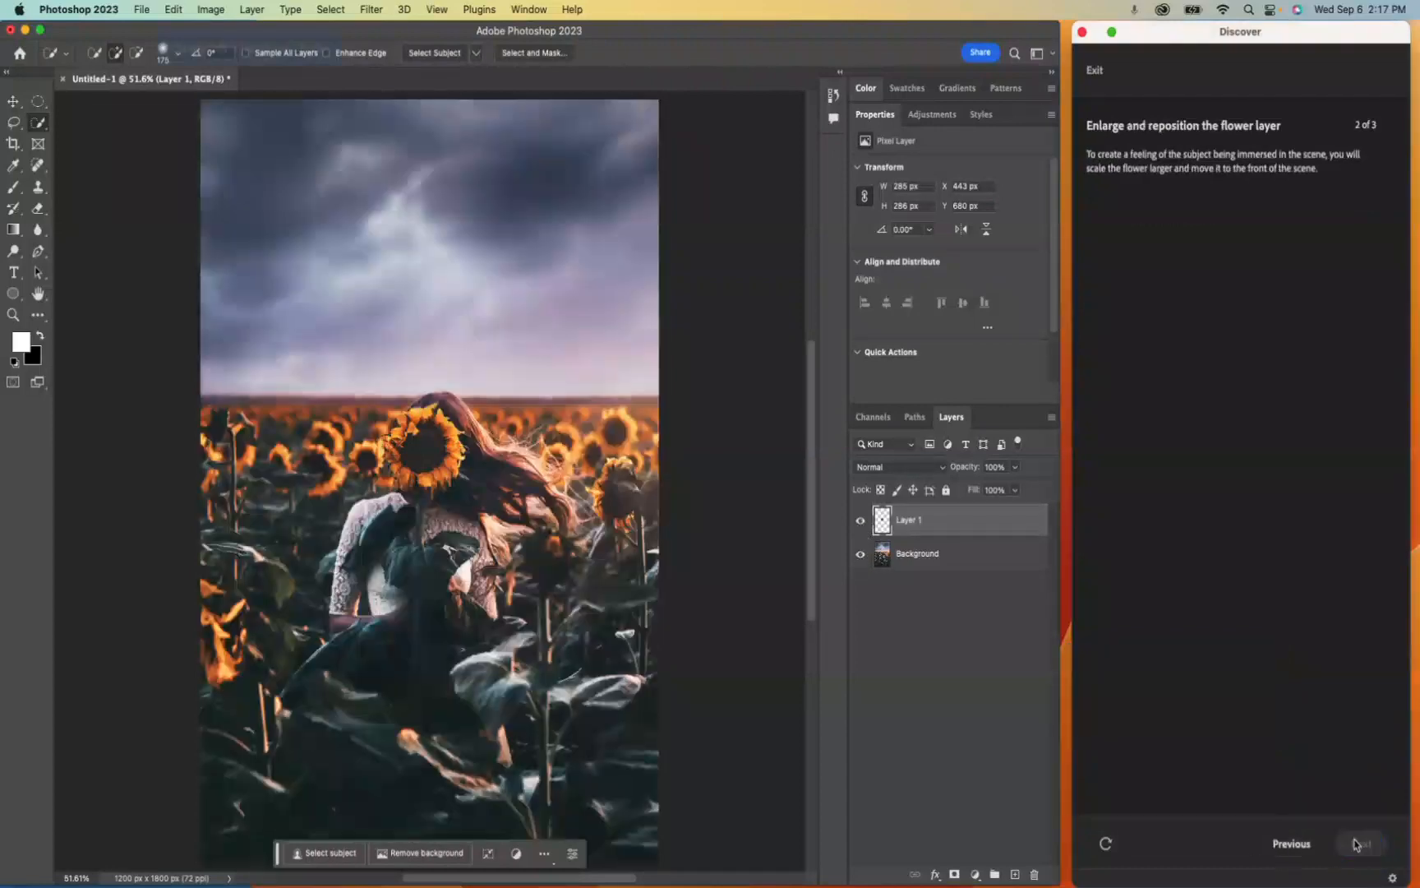
# Start the Scale transform on the copied flower layer and leave it for the Move tool
pyautogui.click(171, 10)
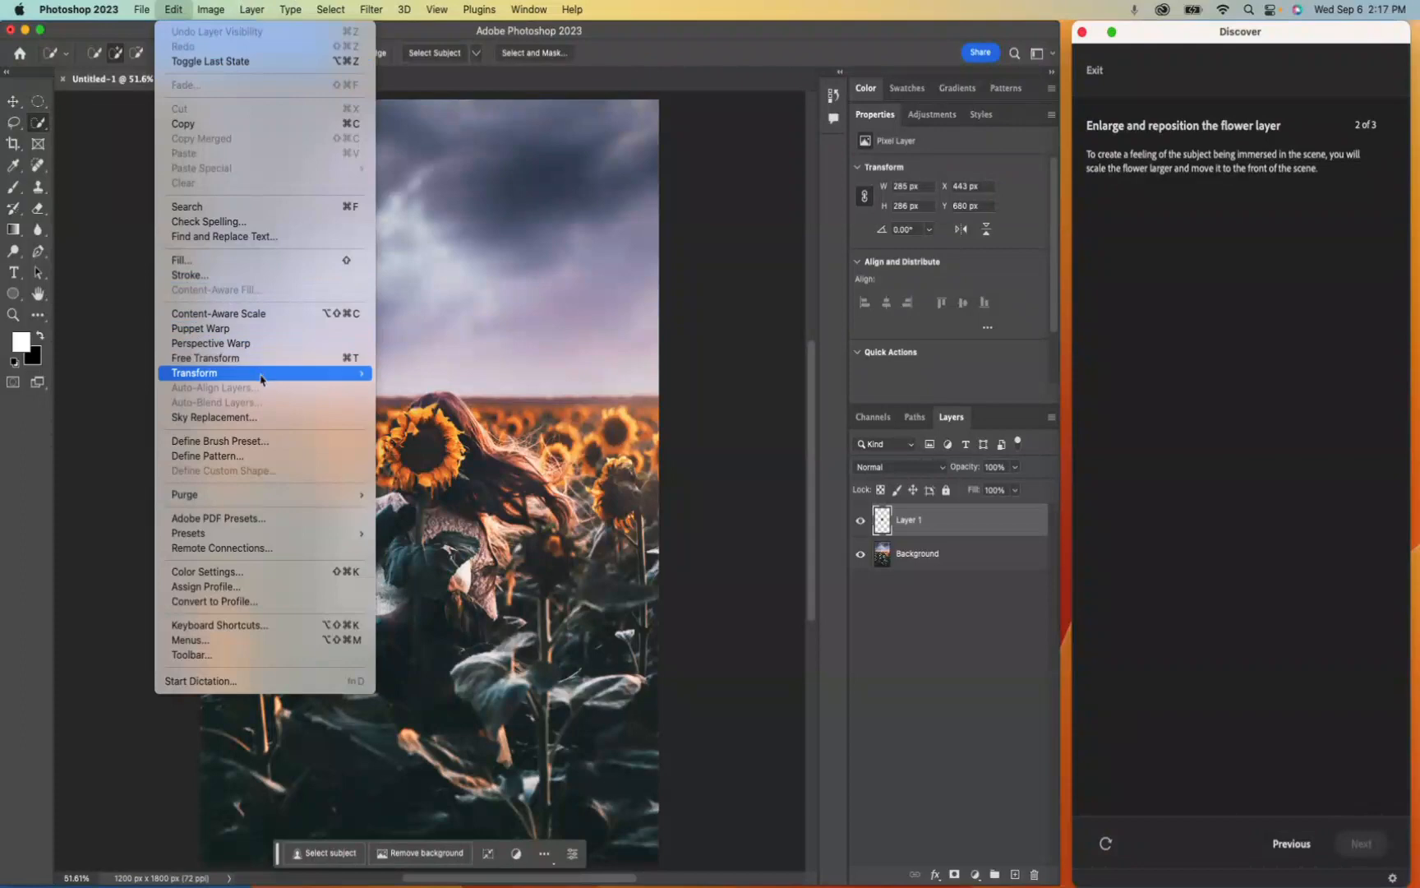
pyautogui.moveTo(263, 378)
pyautogui.click(401, 397)
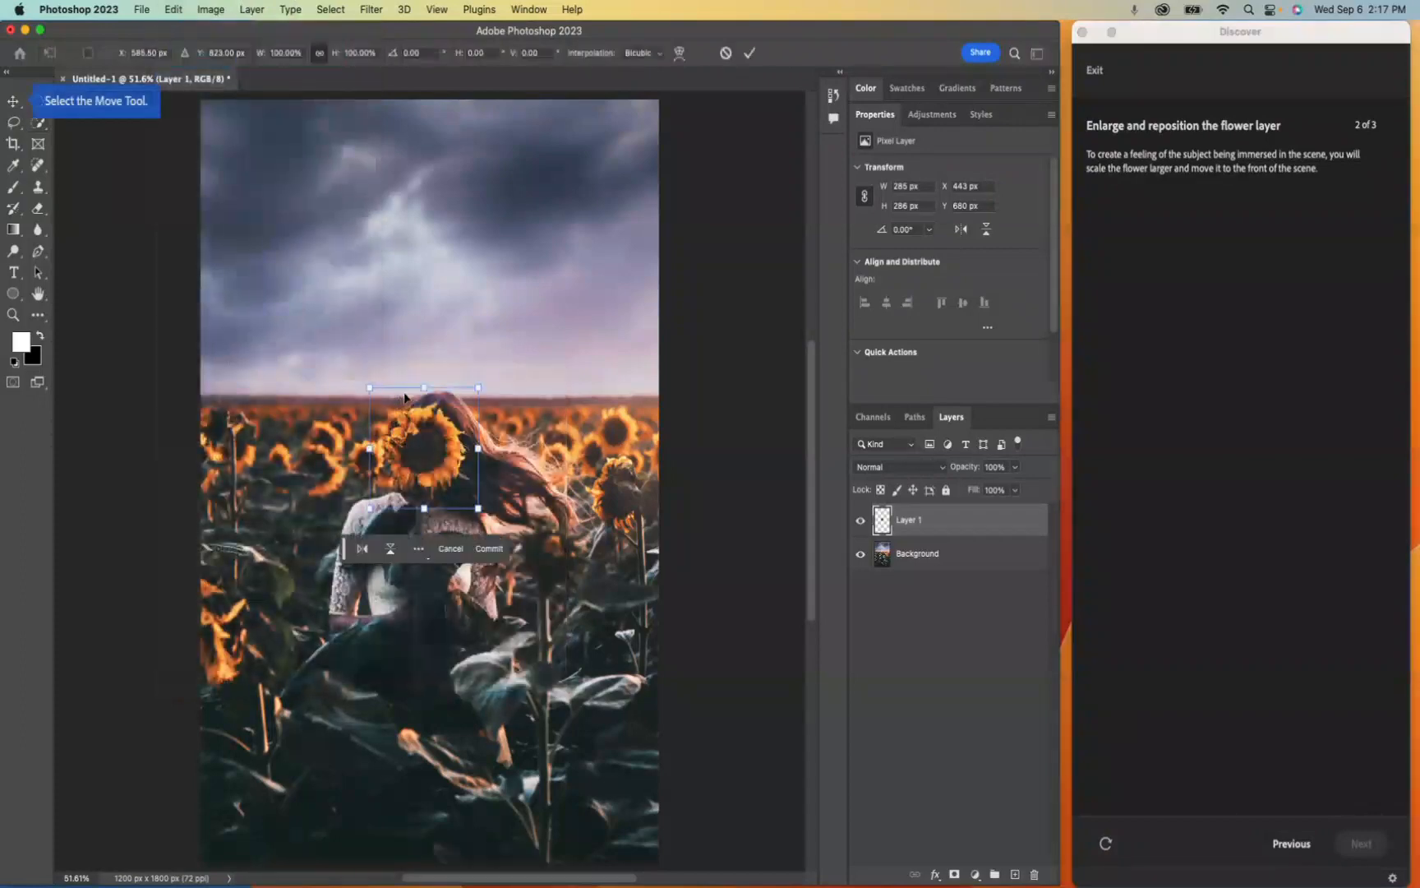
pyautogui.click(13, 100)
pyautogui.hscroll(2, 467, 561)
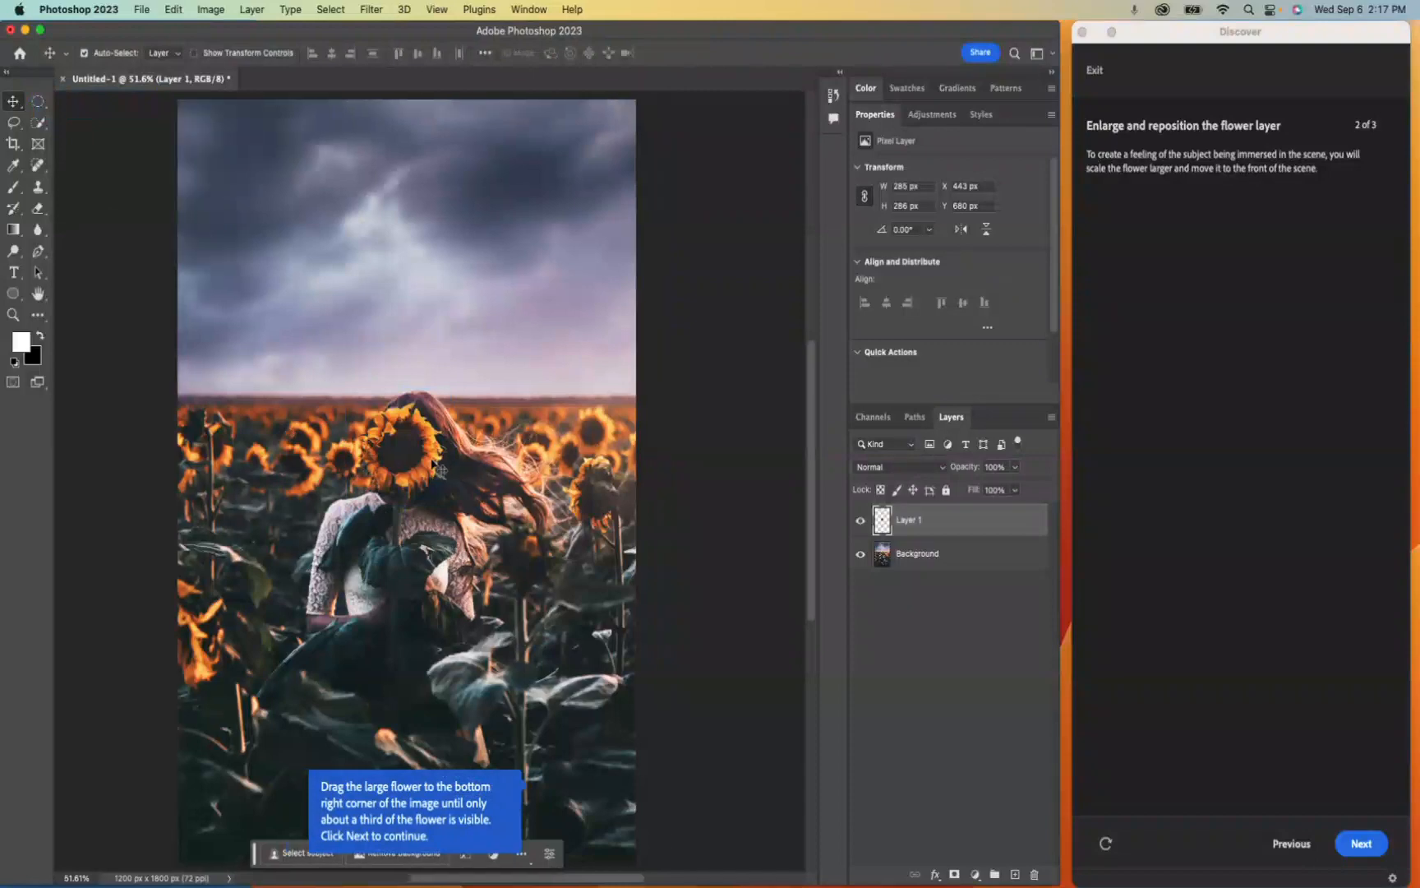
# Move the copied sunflower into the lower-left area of the photo, below the orange flowers
pyautogui.moveTo(398, 464); pyautogui.dragTo(238, 731)
pyautogui.scroll(-5, 238, 731)
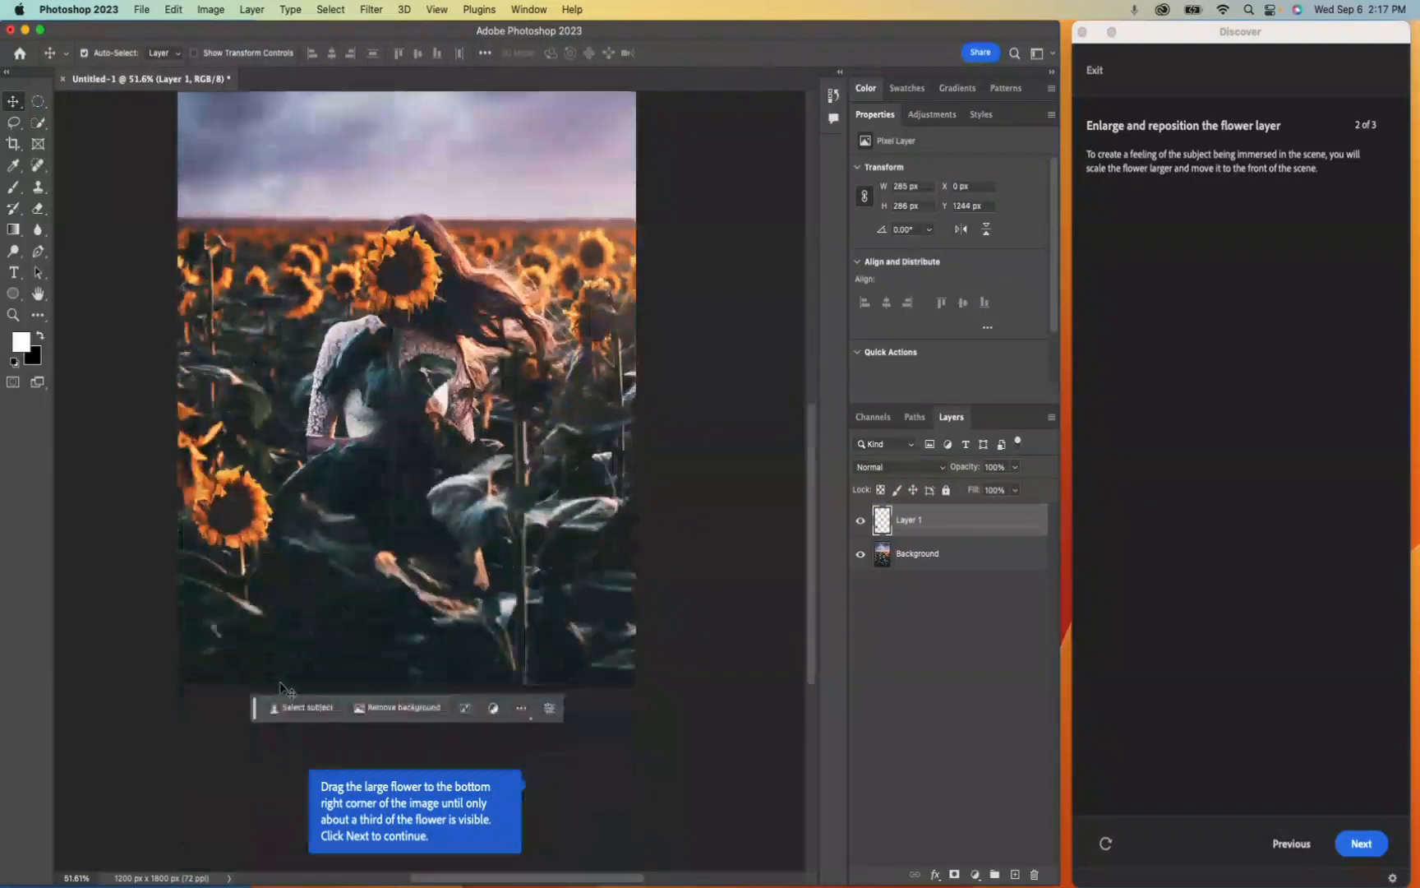
pyautogui.moveTo(227, 525); pyautogui.dragTo(258, 559)
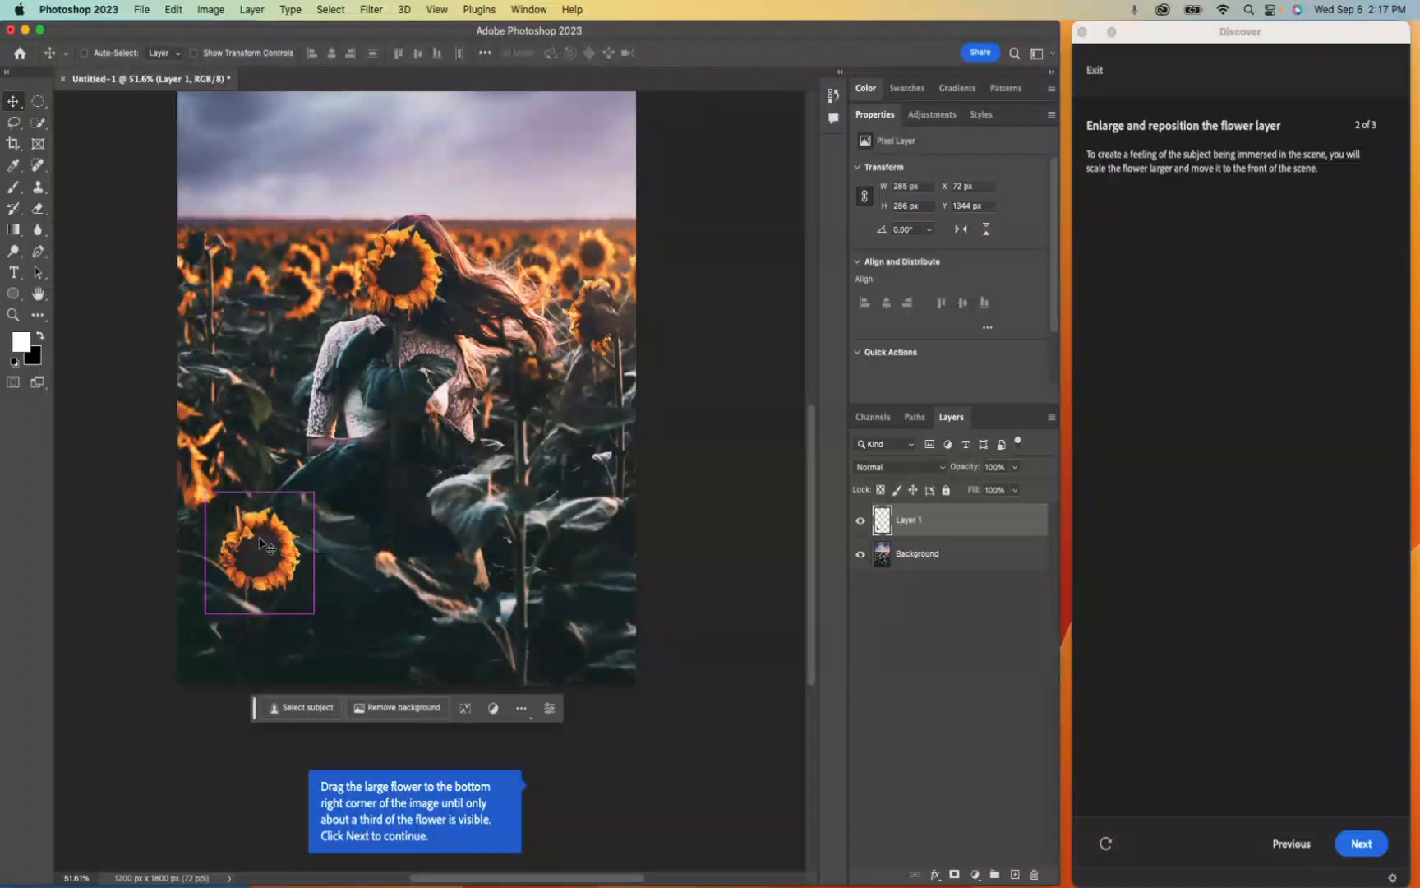
# Enlarge the copied sunflower to about 639 × 641 px, move it partly beyond the photo's lower-right corner, and advance the tutorial
pyautogui.press('super+t')
pyautogui.moveTo(304, 496); pyautogui.dragTo(457, 337)
pyautogui.press('Return')
pyautogui.moveTo(283, 514); pyautogui.dragTo(565, 642)
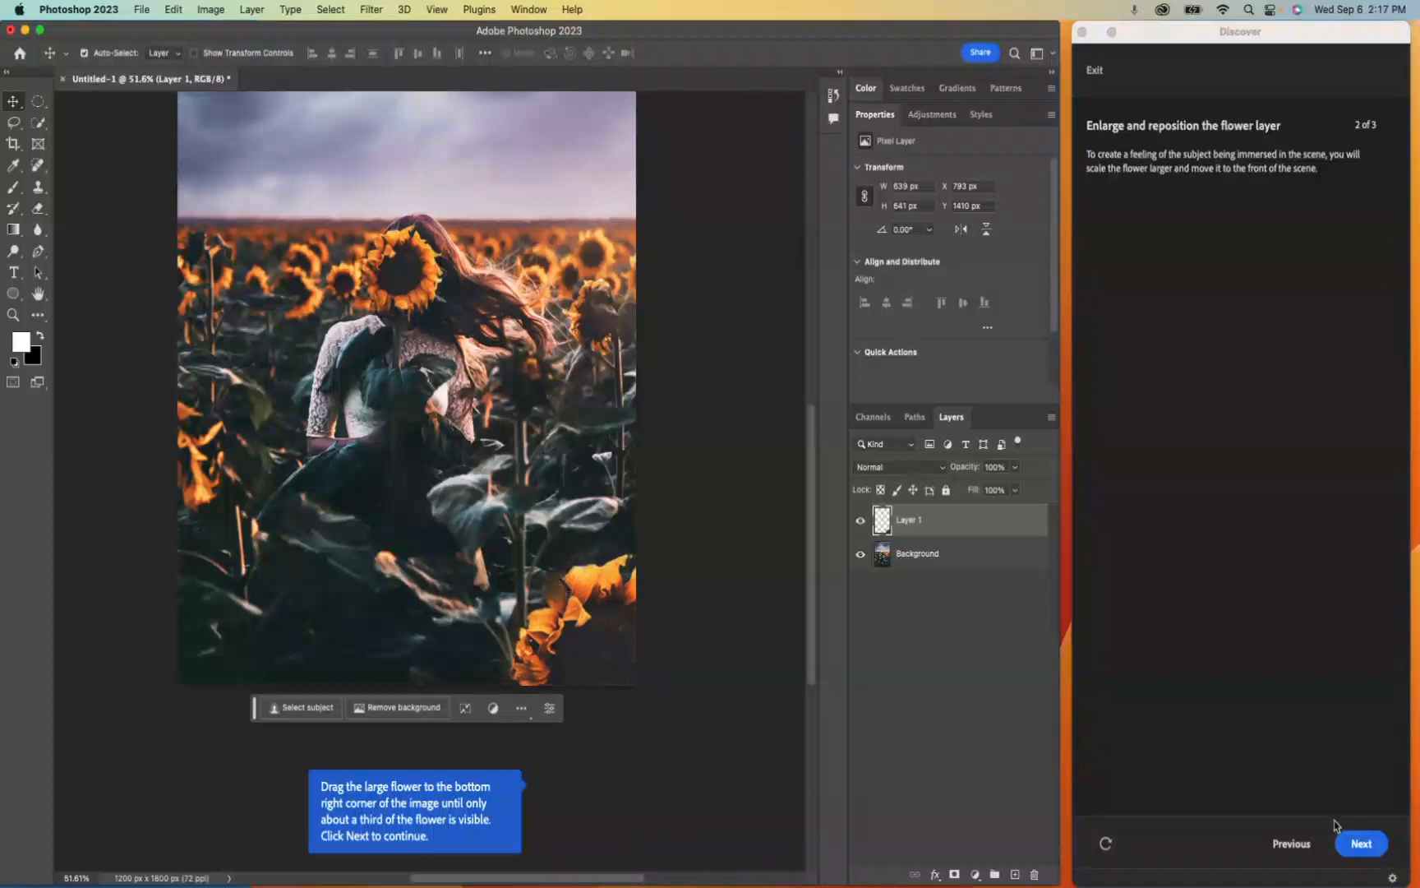
pyautogui.click(1370, 842)
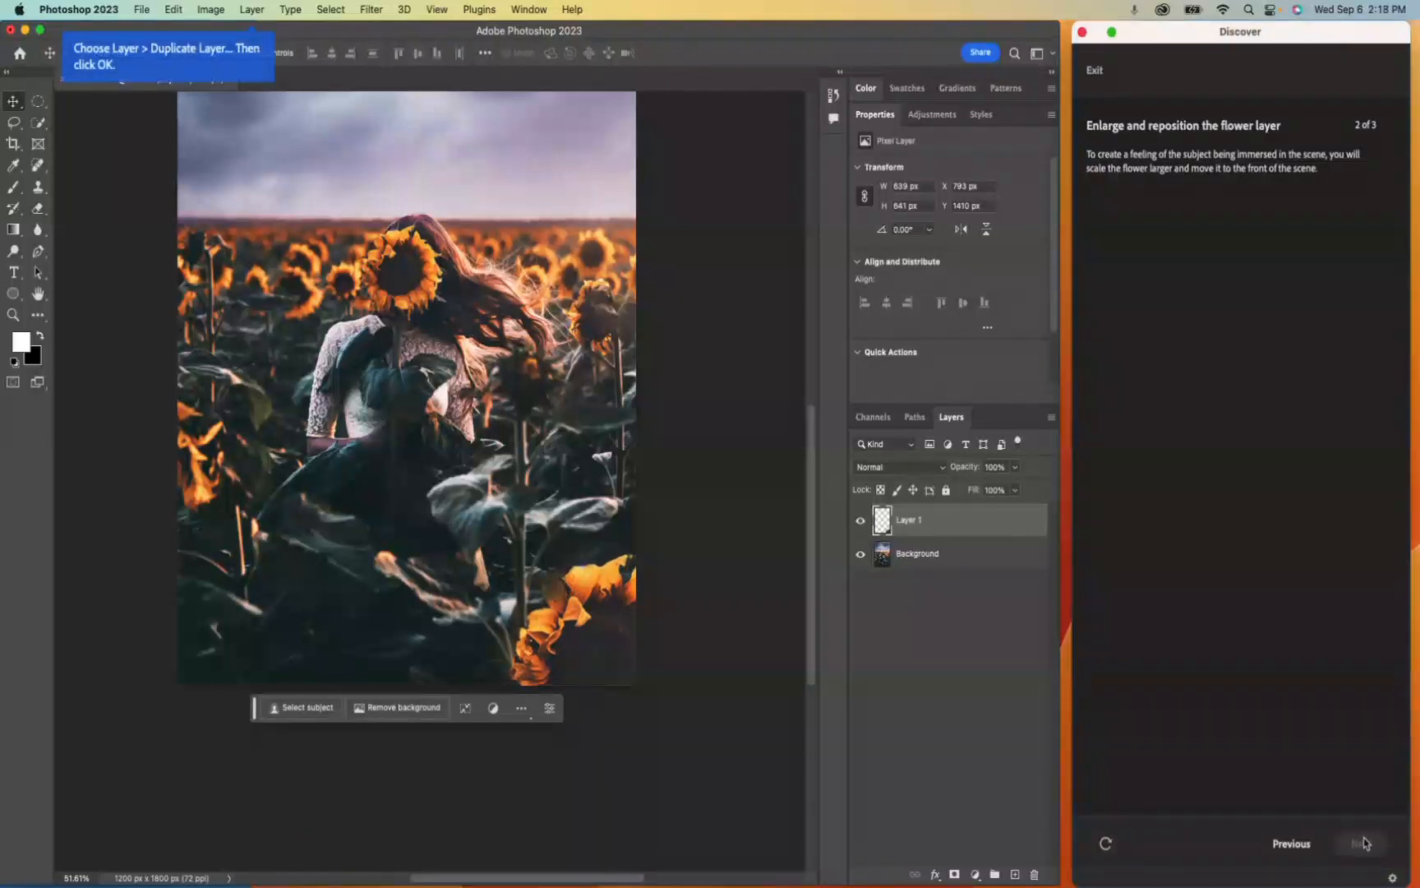
# Copy the enlarged flower layer to another new layer with Layer Via Copy
pyautogui.click(252, 9)
pyautogui.moveTo(255, 33)
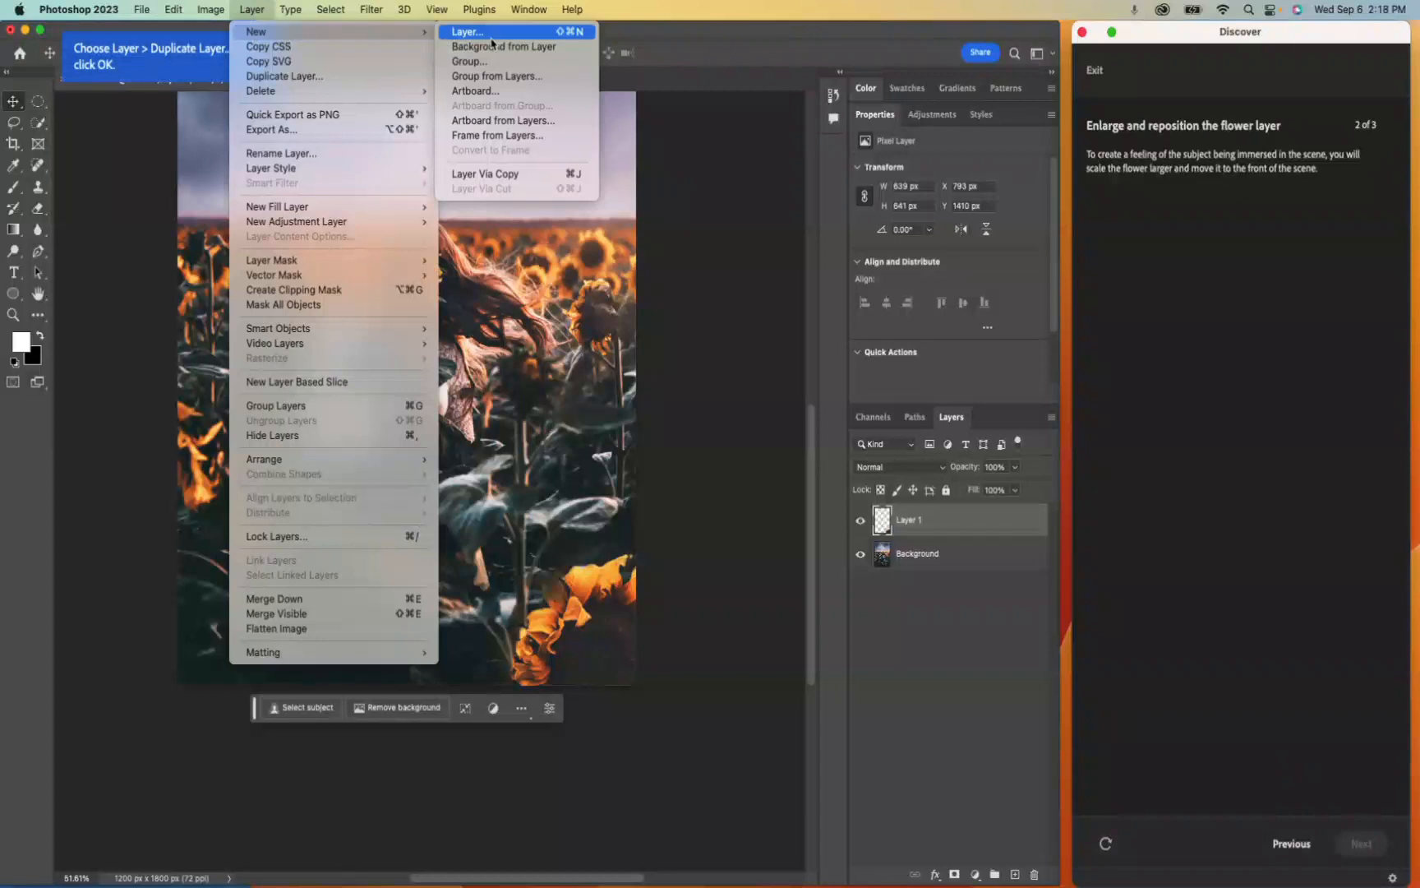
pyautogui.click(509, 175)
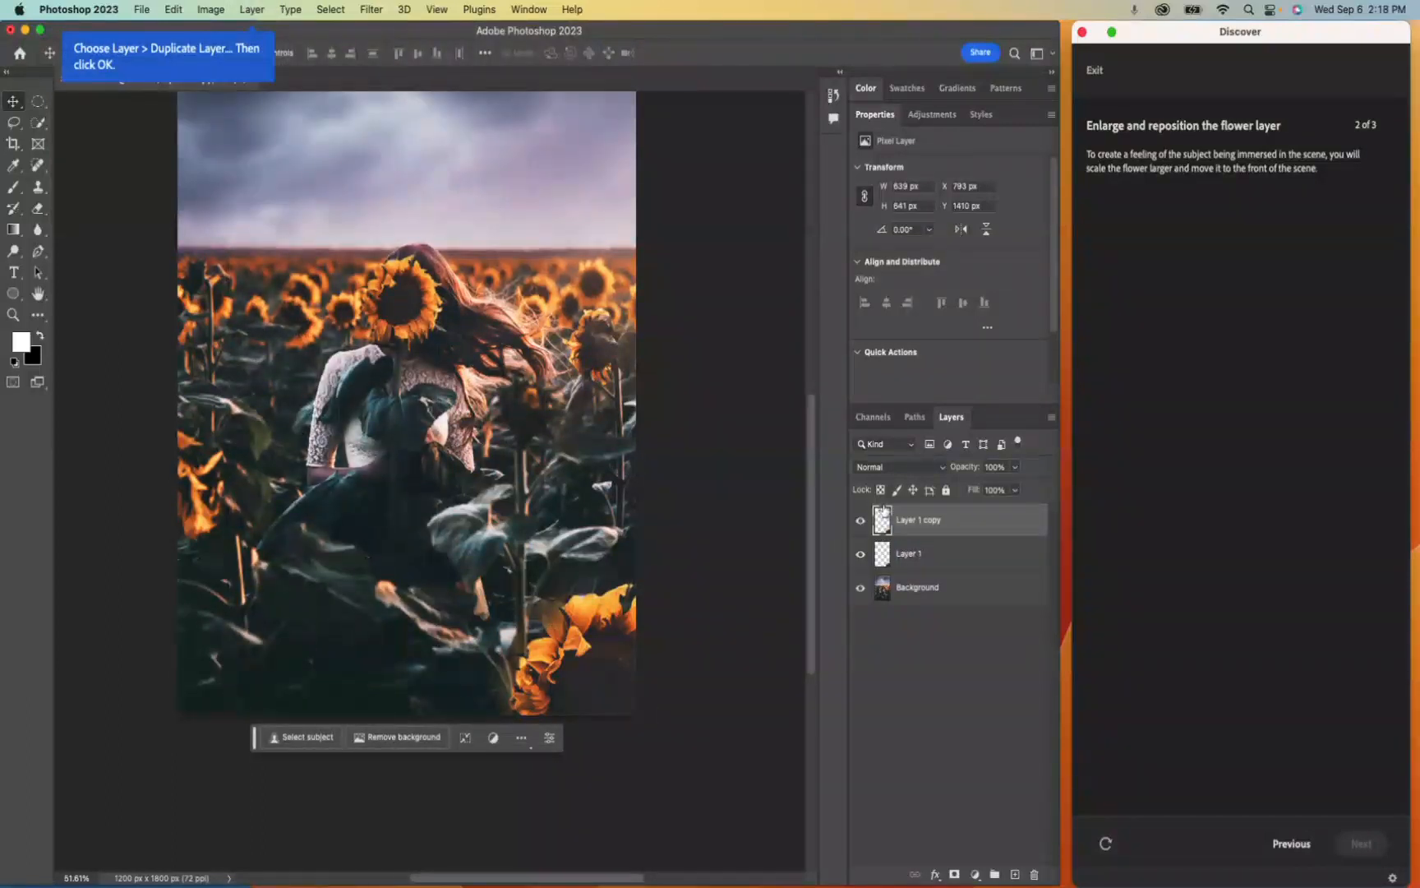
pyautogui.click(150, 201)
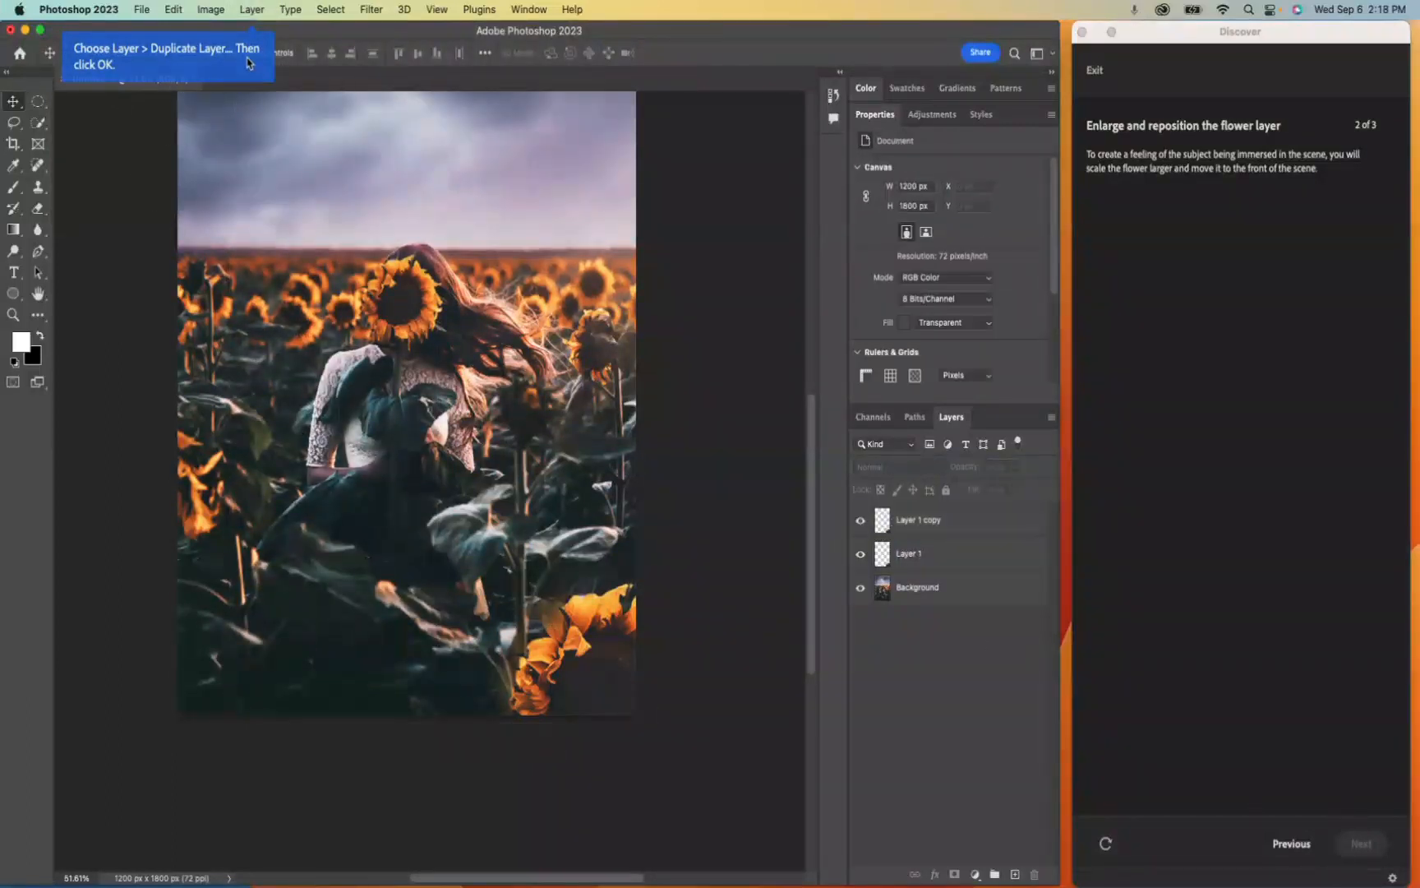
pyautogui.click(936, 526)
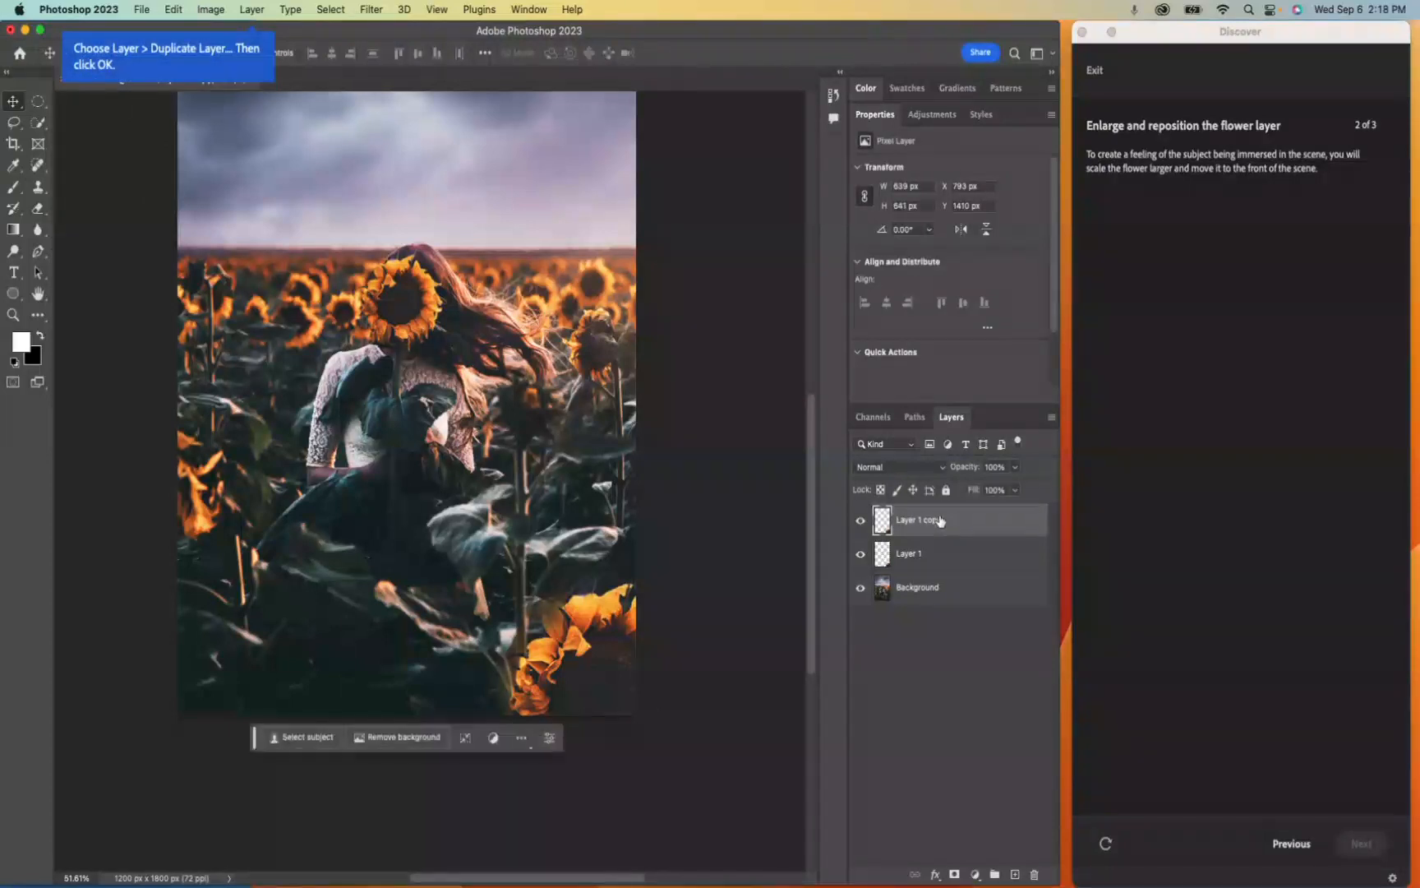
pyautogui.click(253, 9)
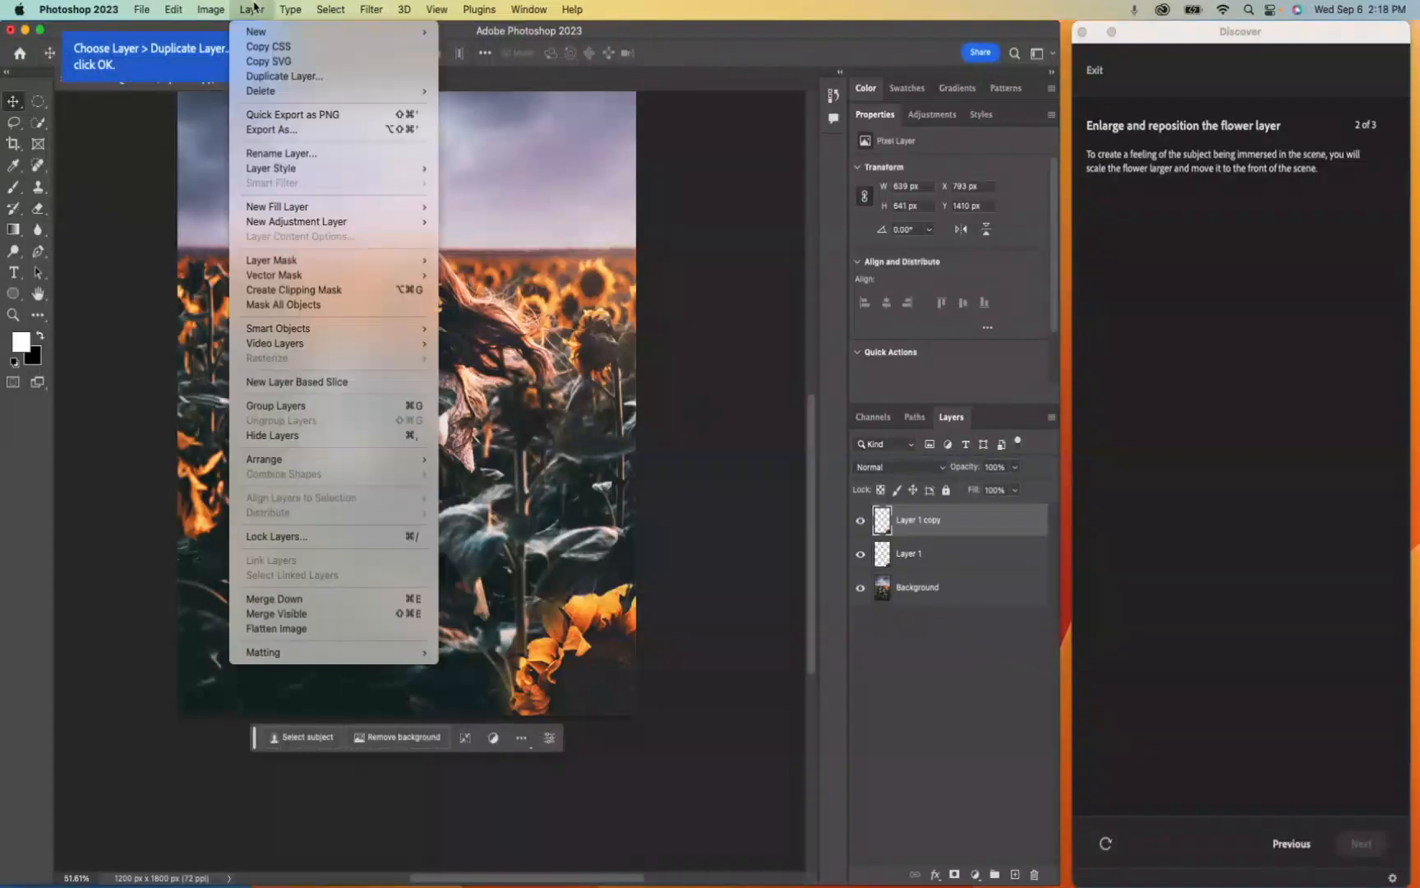
pyautogui.moveTo(265, 33)
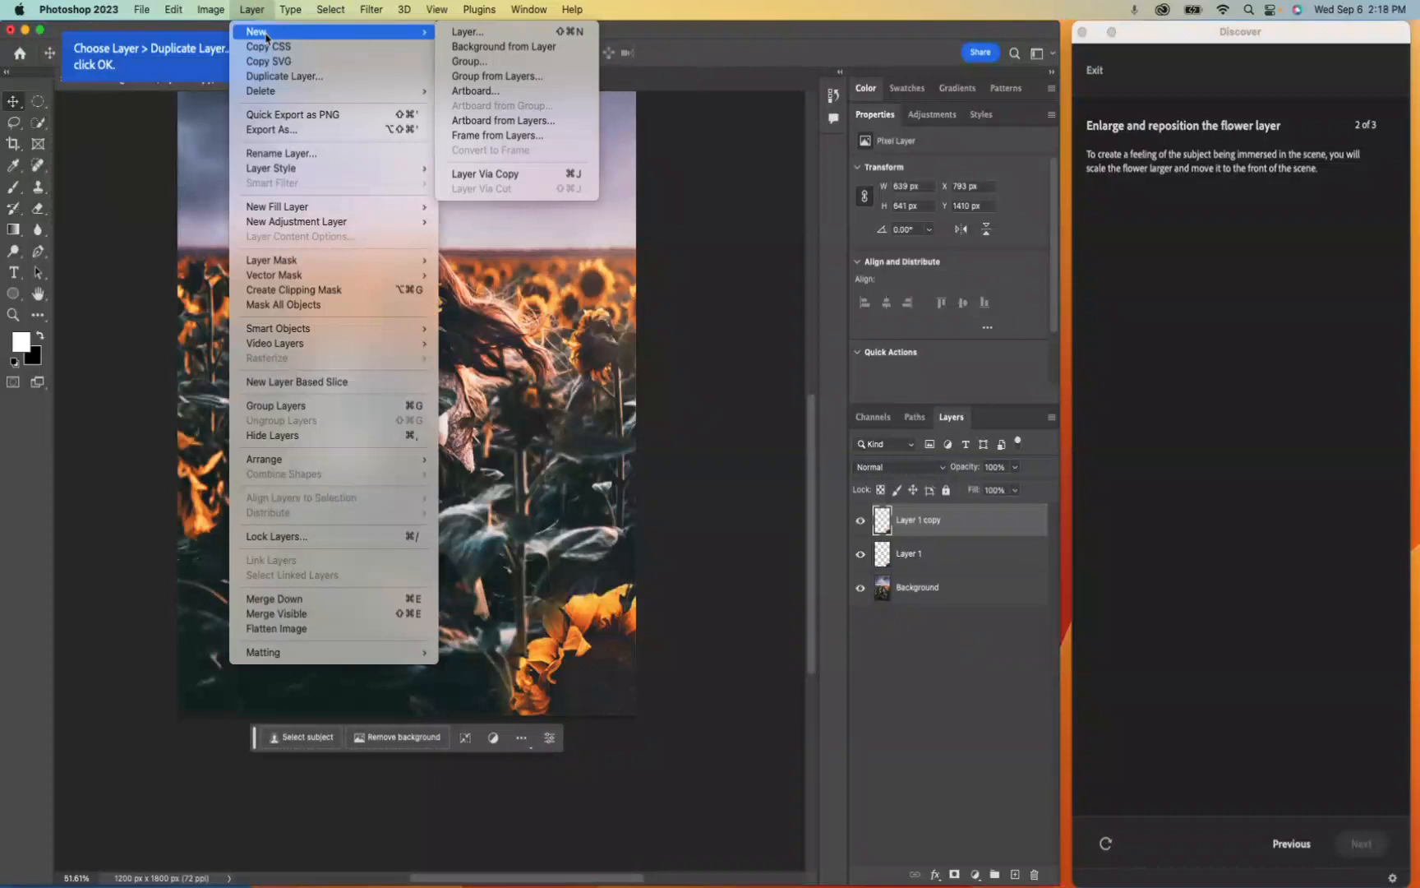
pyautogui.click(519, 33)
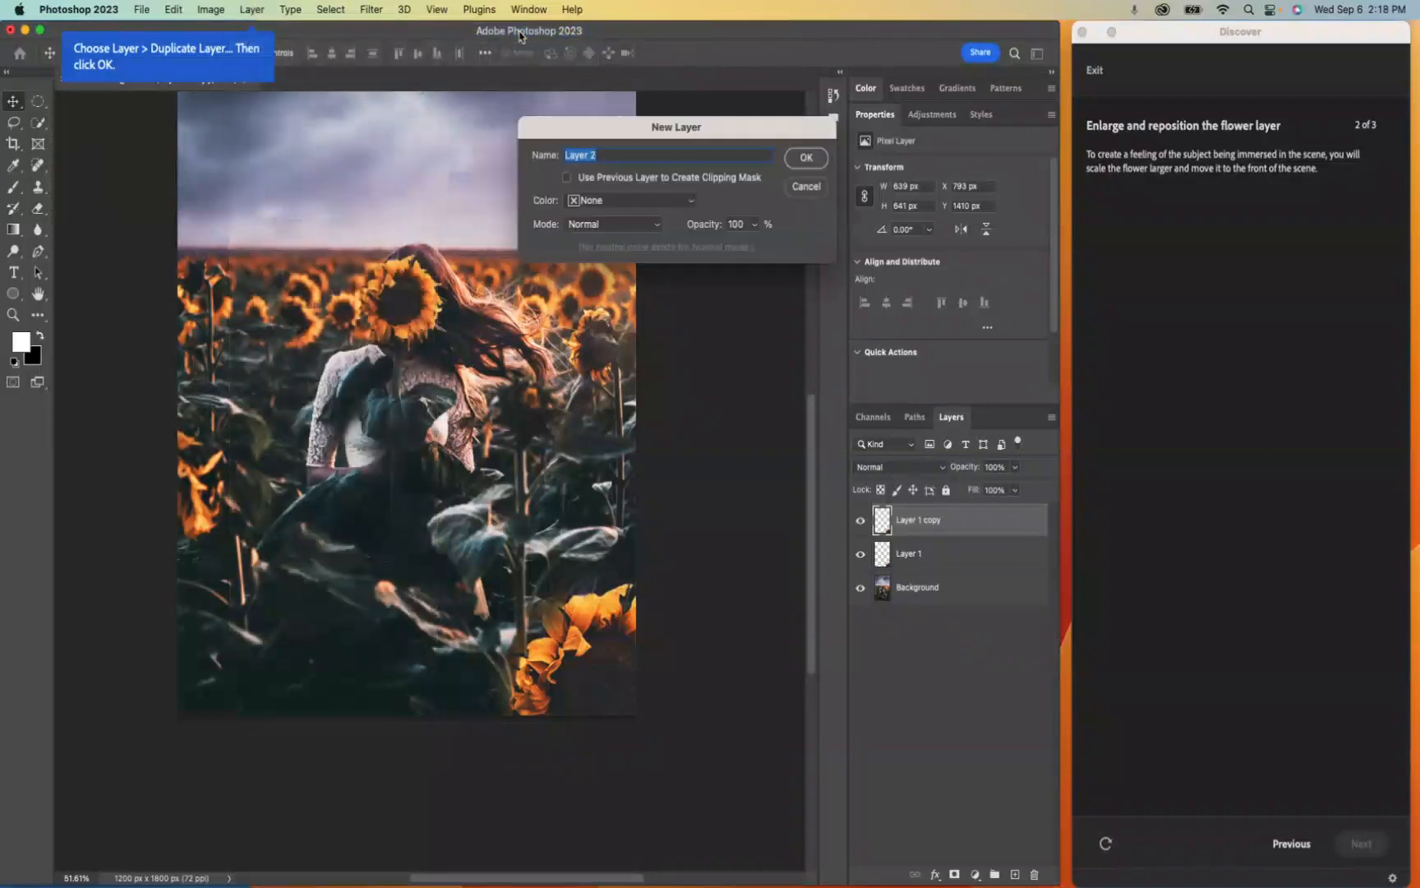
pyautogui.click(809, 186)
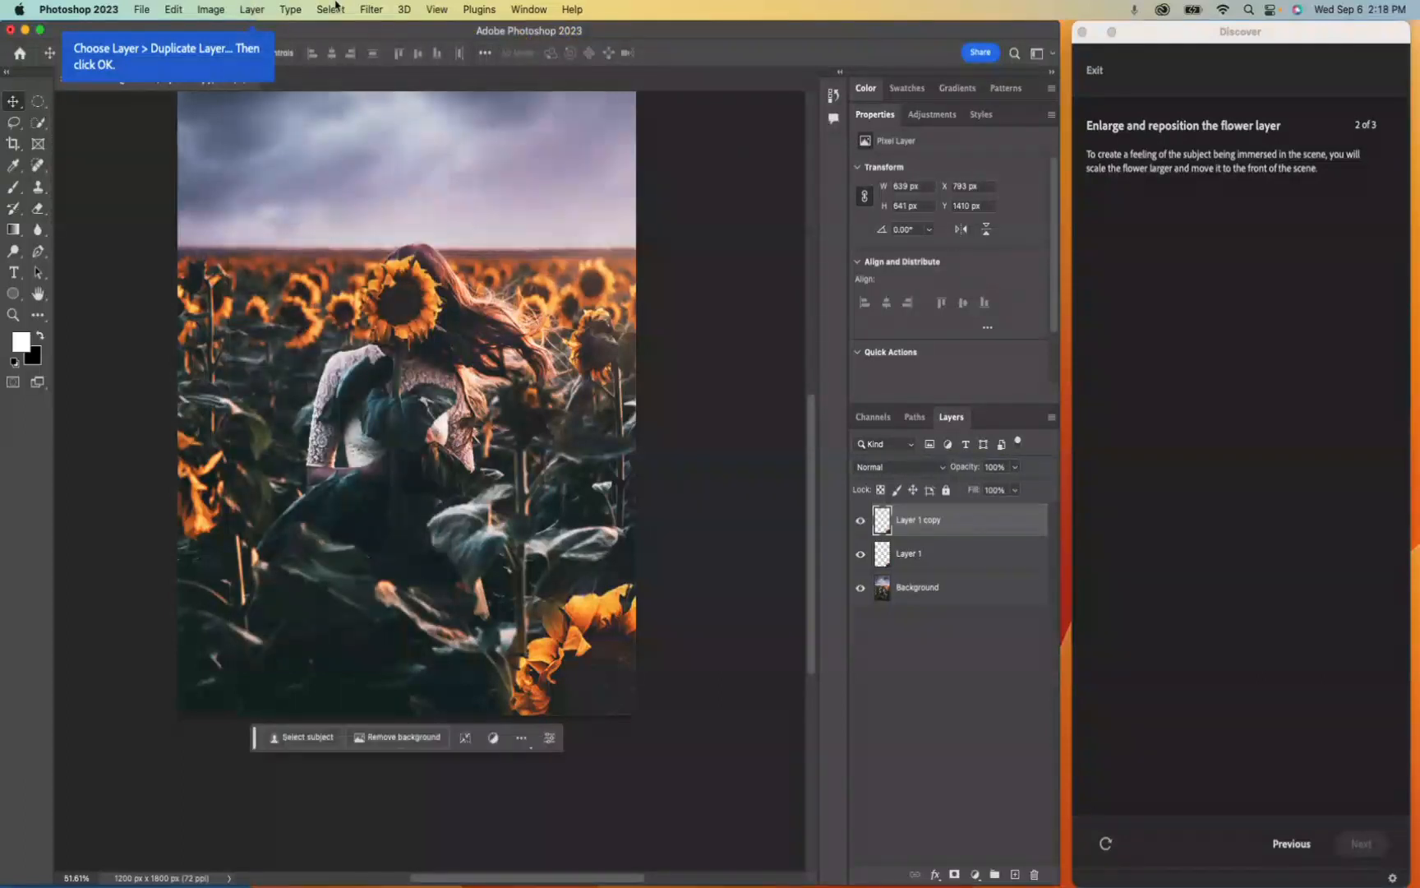
# Duplicate the Layer 1 copy flower layer with the Duplicate Layer command
pyautogui.click(255, 10)
pyautogui.moveTo(259, 32)
pyautogui.click(284, 76)
pyautogui.click(809, 165)
pyautogui.click(945, 718)
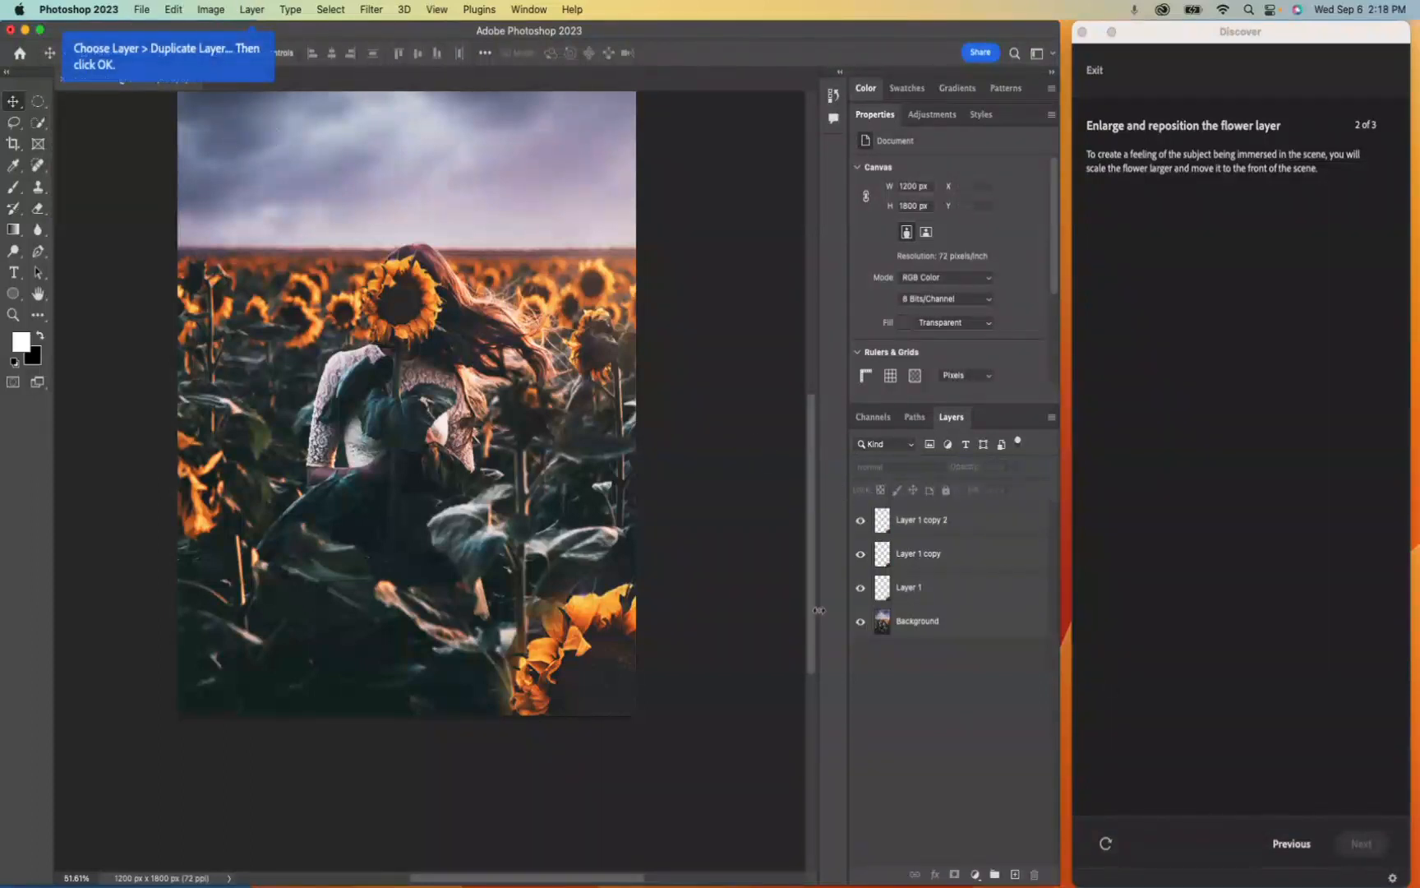
# Leave the name of Layer 1 copy 2 as it is and delete that extra duplicate layer
pyautogui.doubleClick(937, 522)
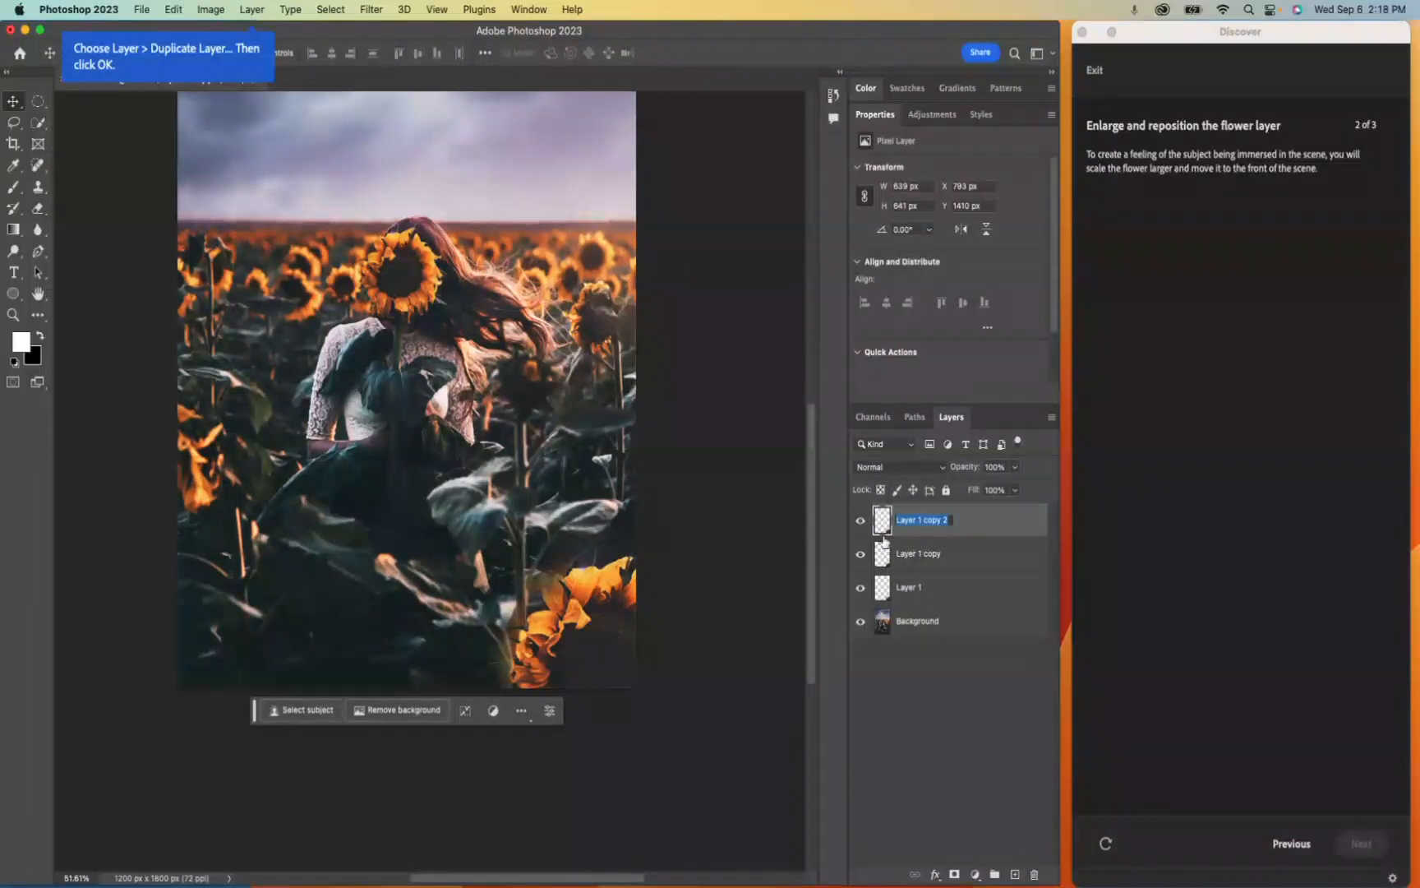
pyautogui.click(919, 783)
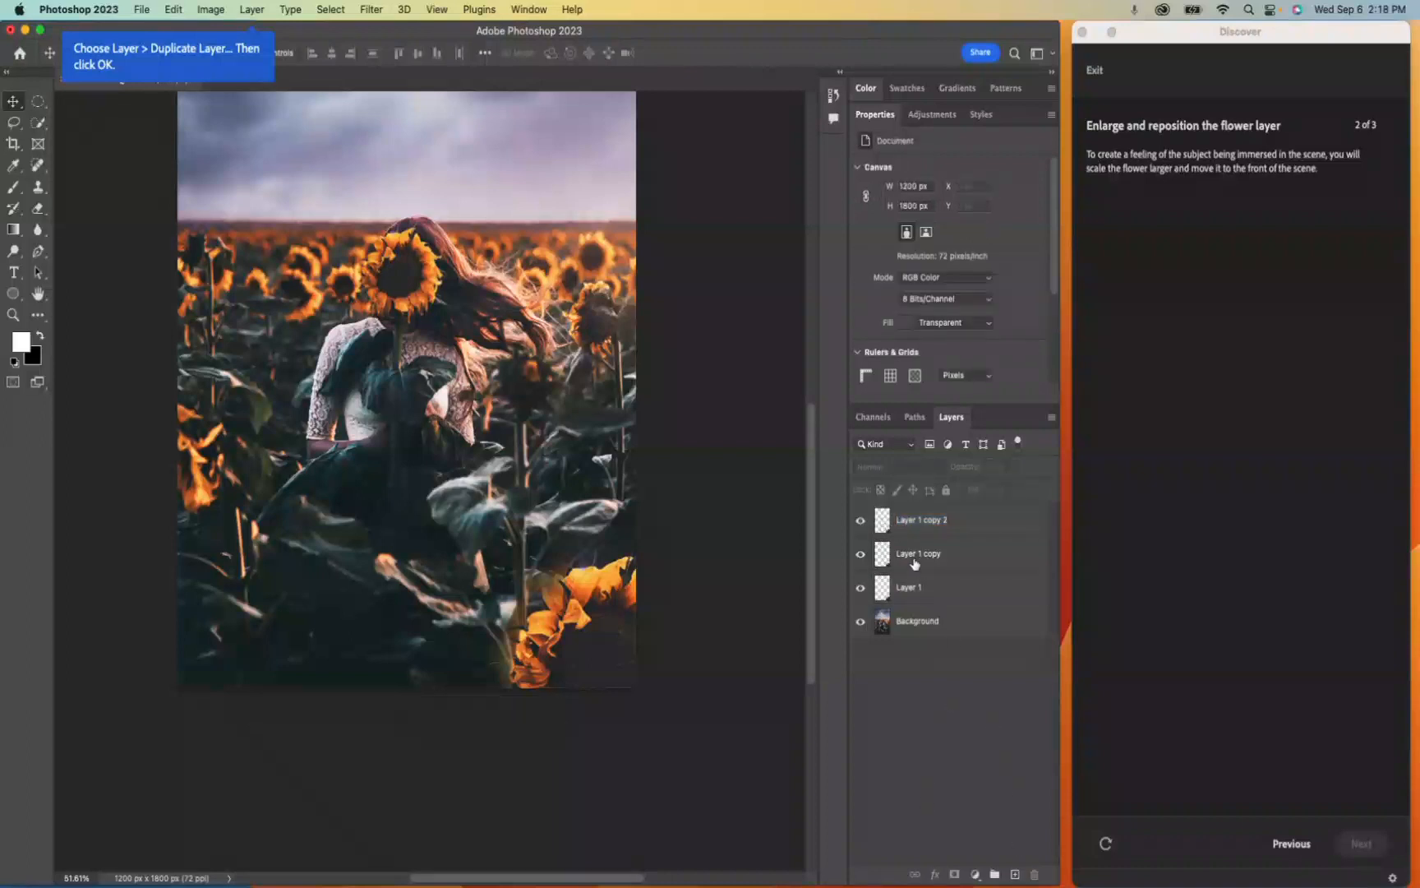
pyautogui.click(916, 519)
pyautogui.moveTo(935, 524); pyautogui.dragTo(1033, 875)
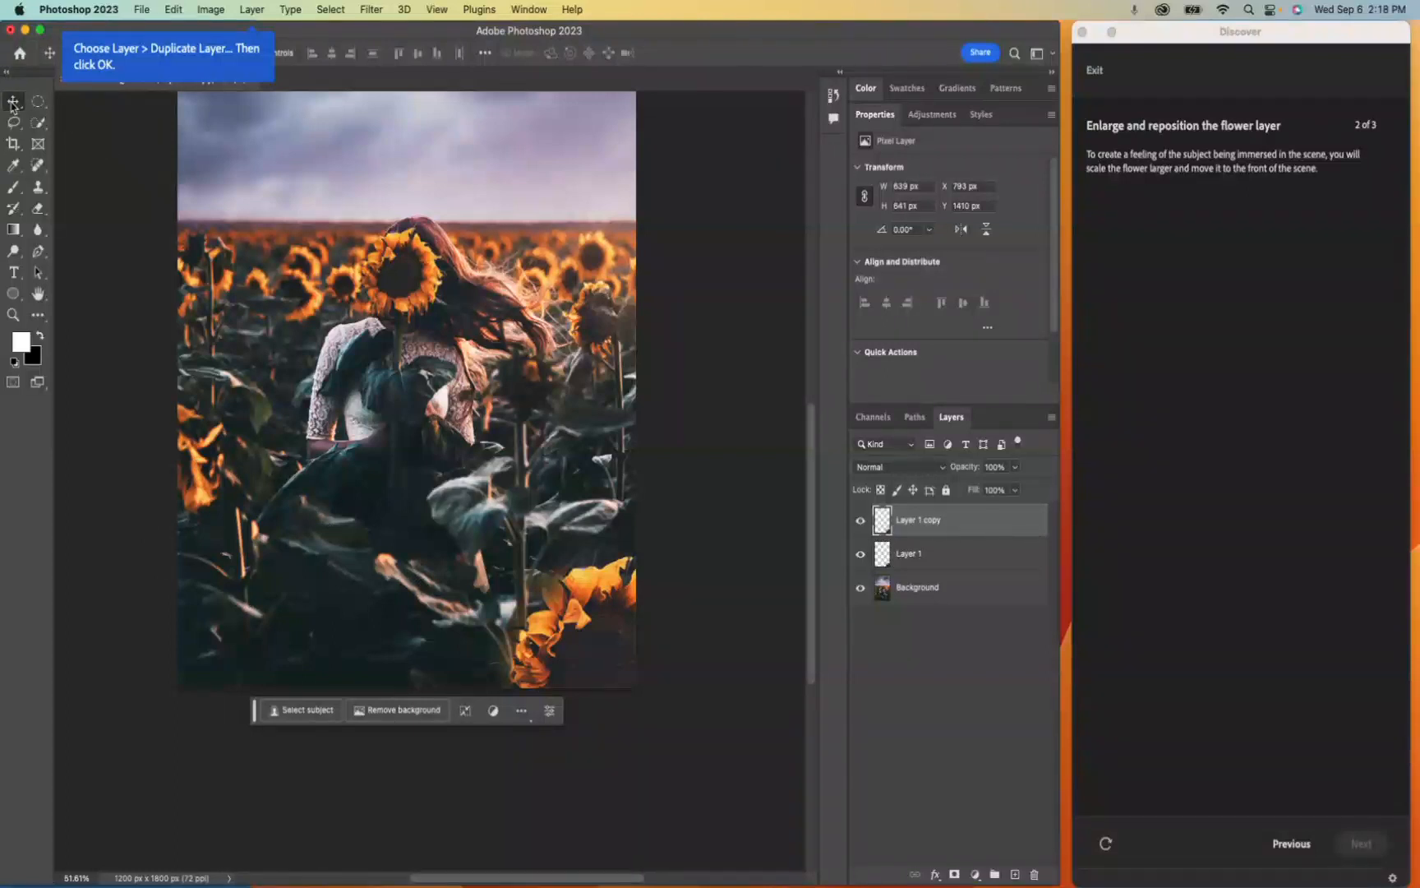
# Move the copied sunflower to the photo's lower-left corner and enlarge it to about 884 × 887 px, extending beyond the photo's edges
pyautogui.moveTo(574, 644); pyautogui.dragTo(176, 608)
pyautogui.press('super+t')
pyautogui.moveTo(335, 483); pyautogui.dragTo(439, 378)
pyautogui.moveTo(342, 575); pyautogui.dragTo(280, 623)
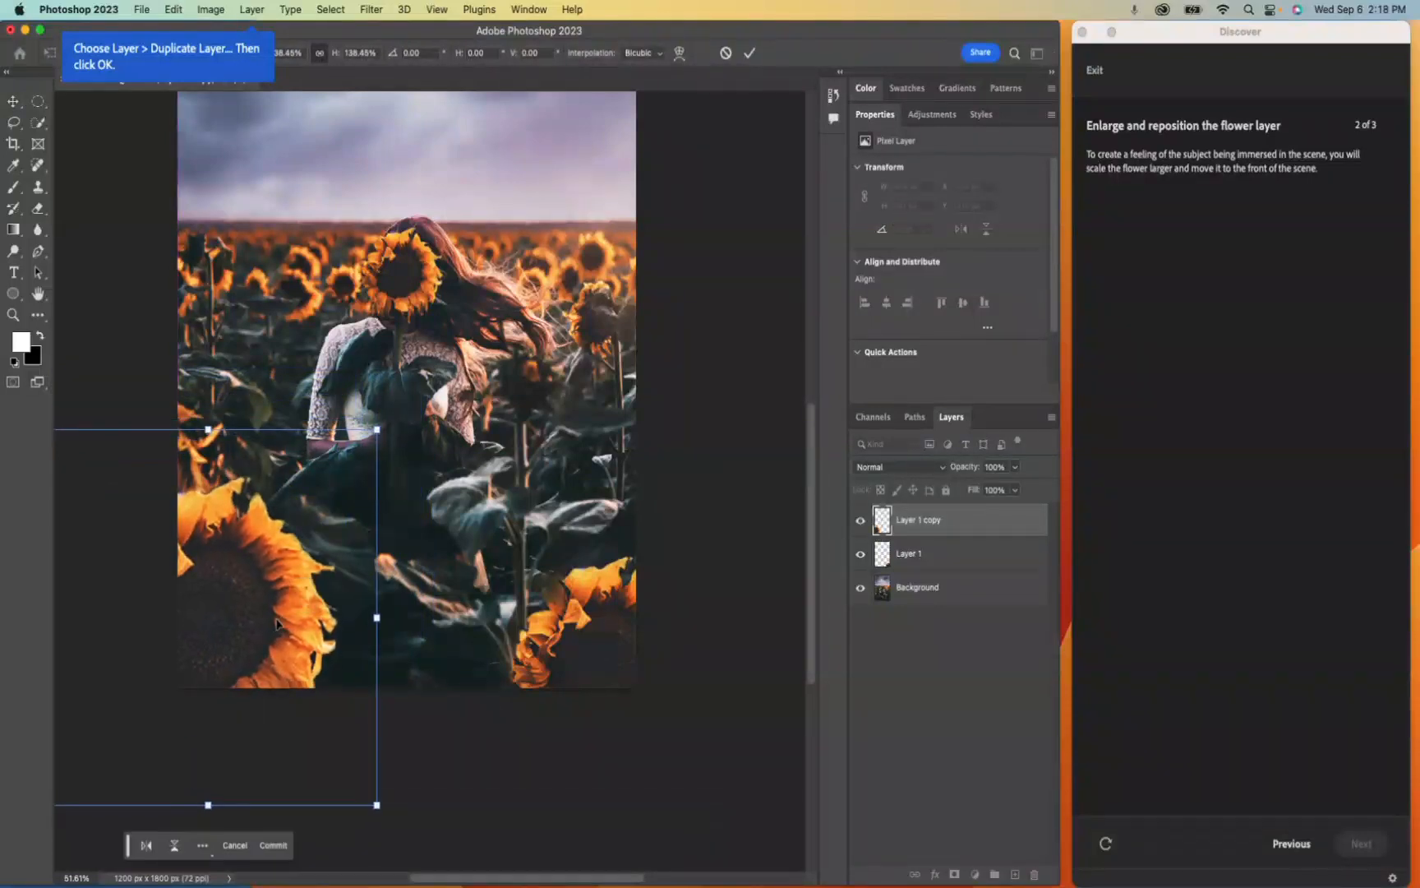
pyautogui.press('Return')
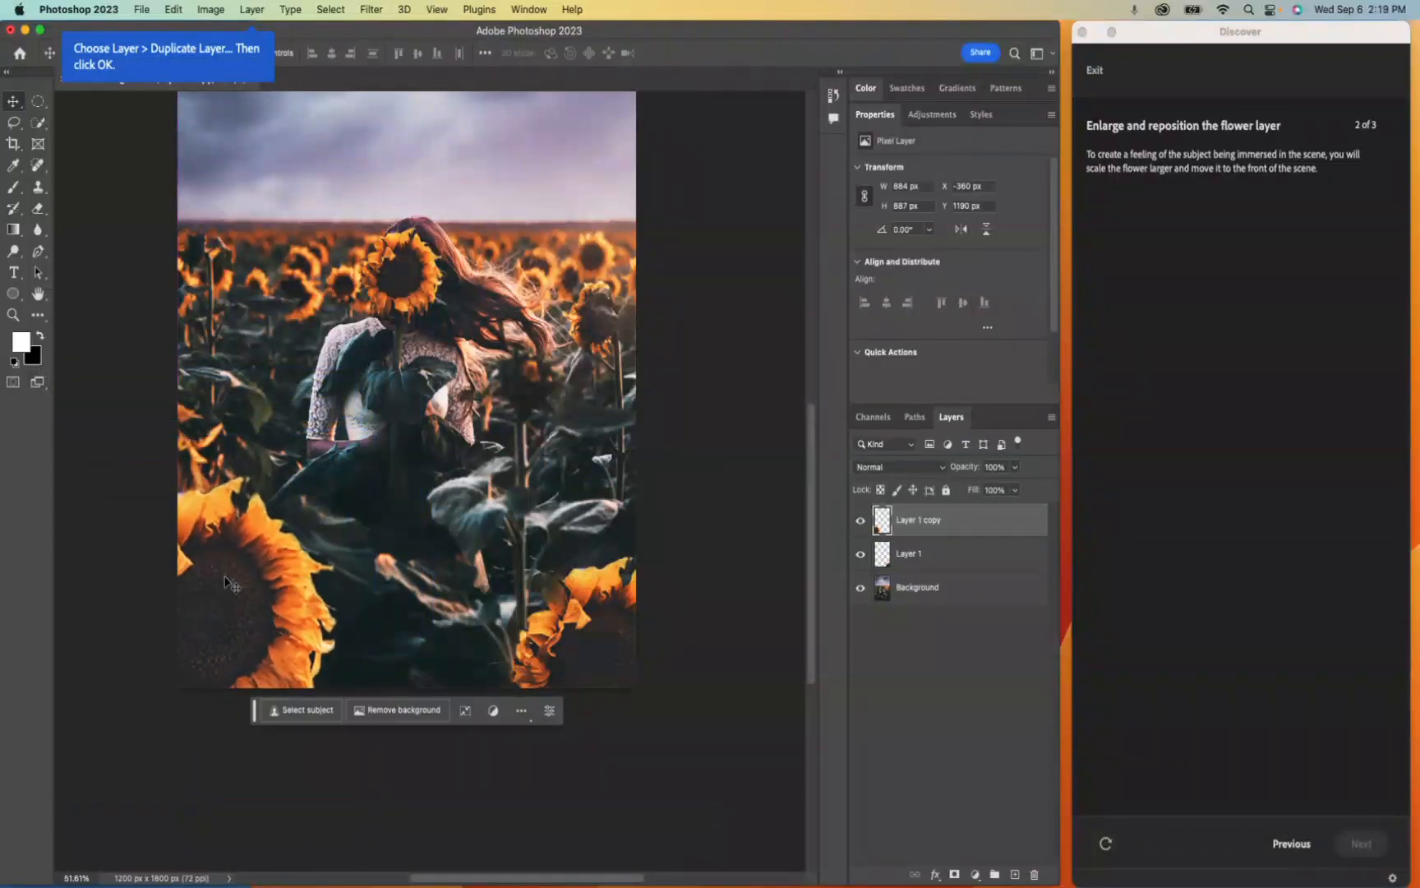
# Select the Layer 1 flower layer, and start resetting the tutorial step but cancel before the document closes
pyautogui.click(894, 556)
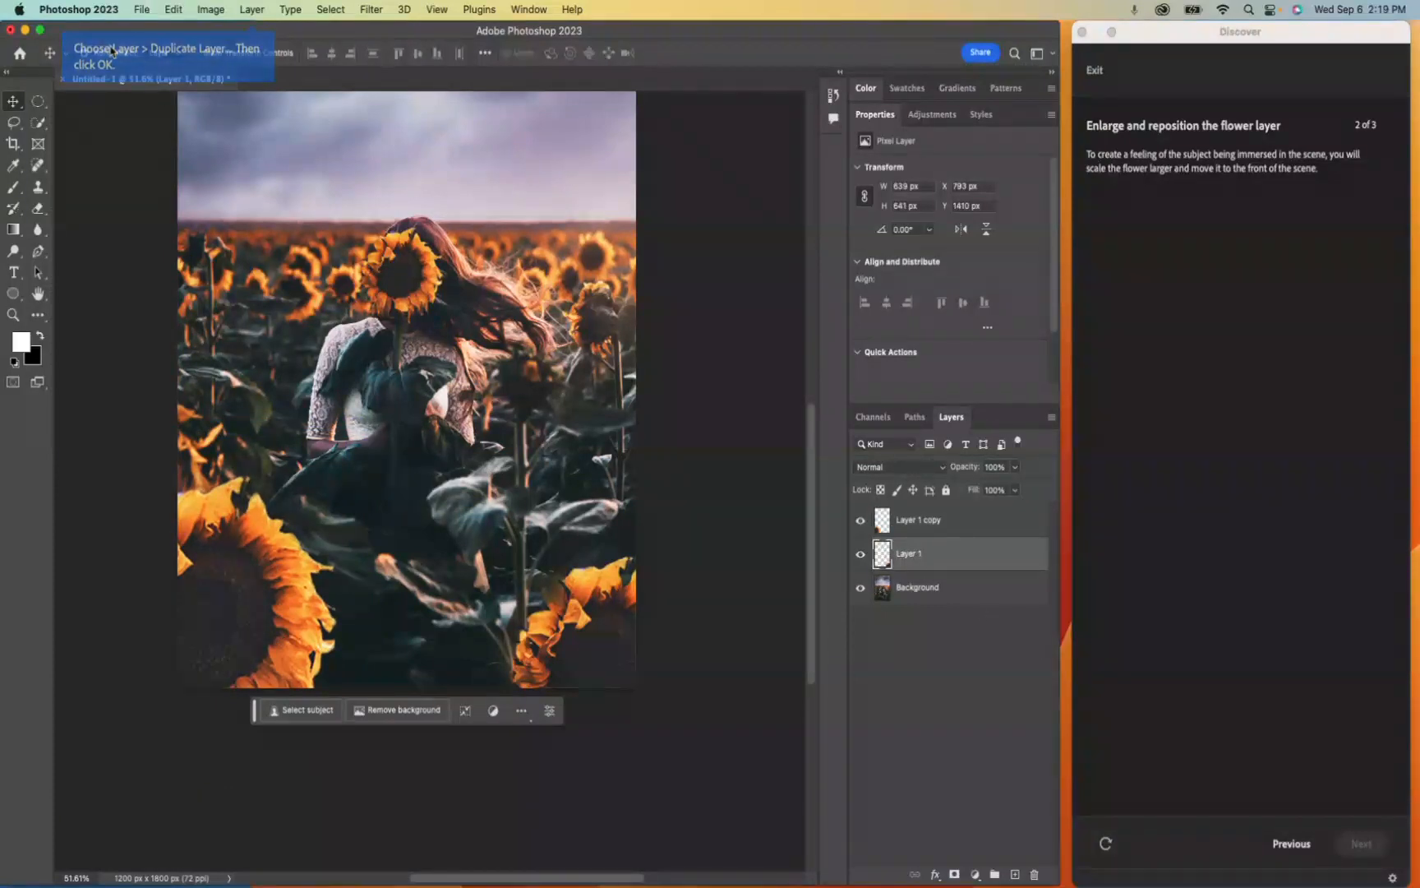
pyautogui.click(1105, 843)
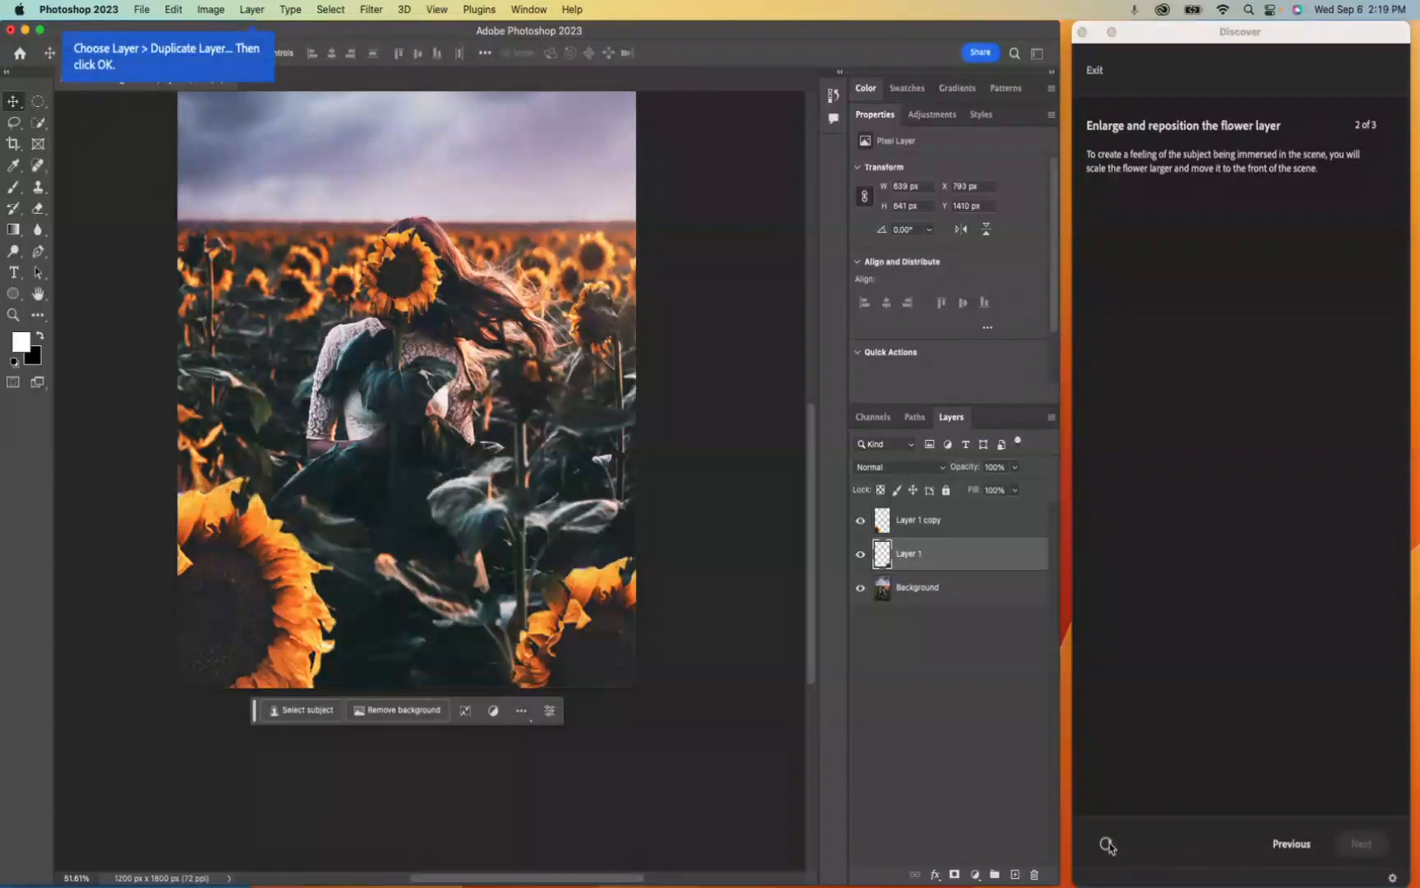
pyautogui.click(672, 393)
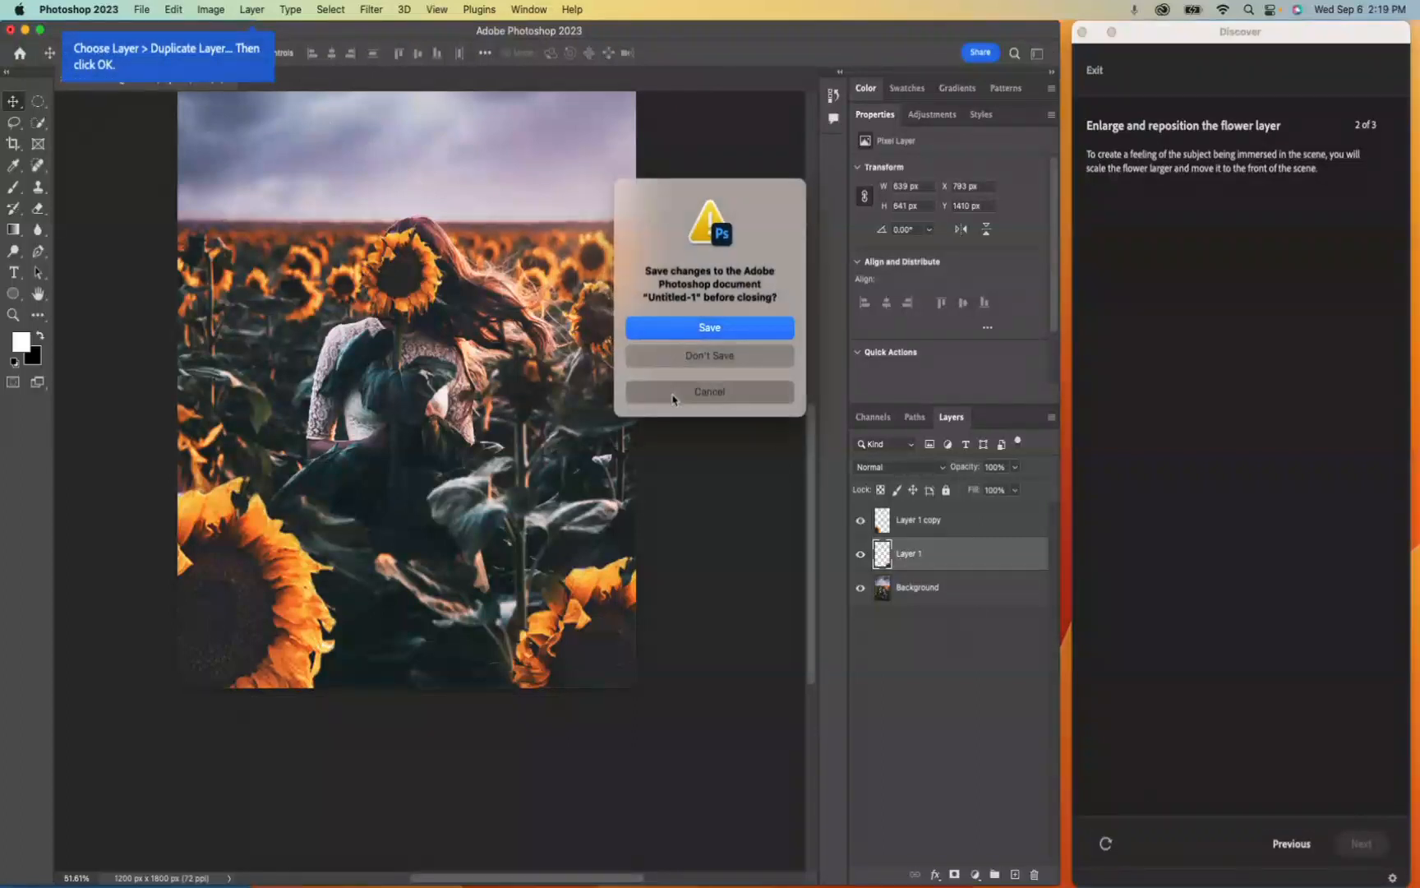
pyautogui.click(1369, 134)
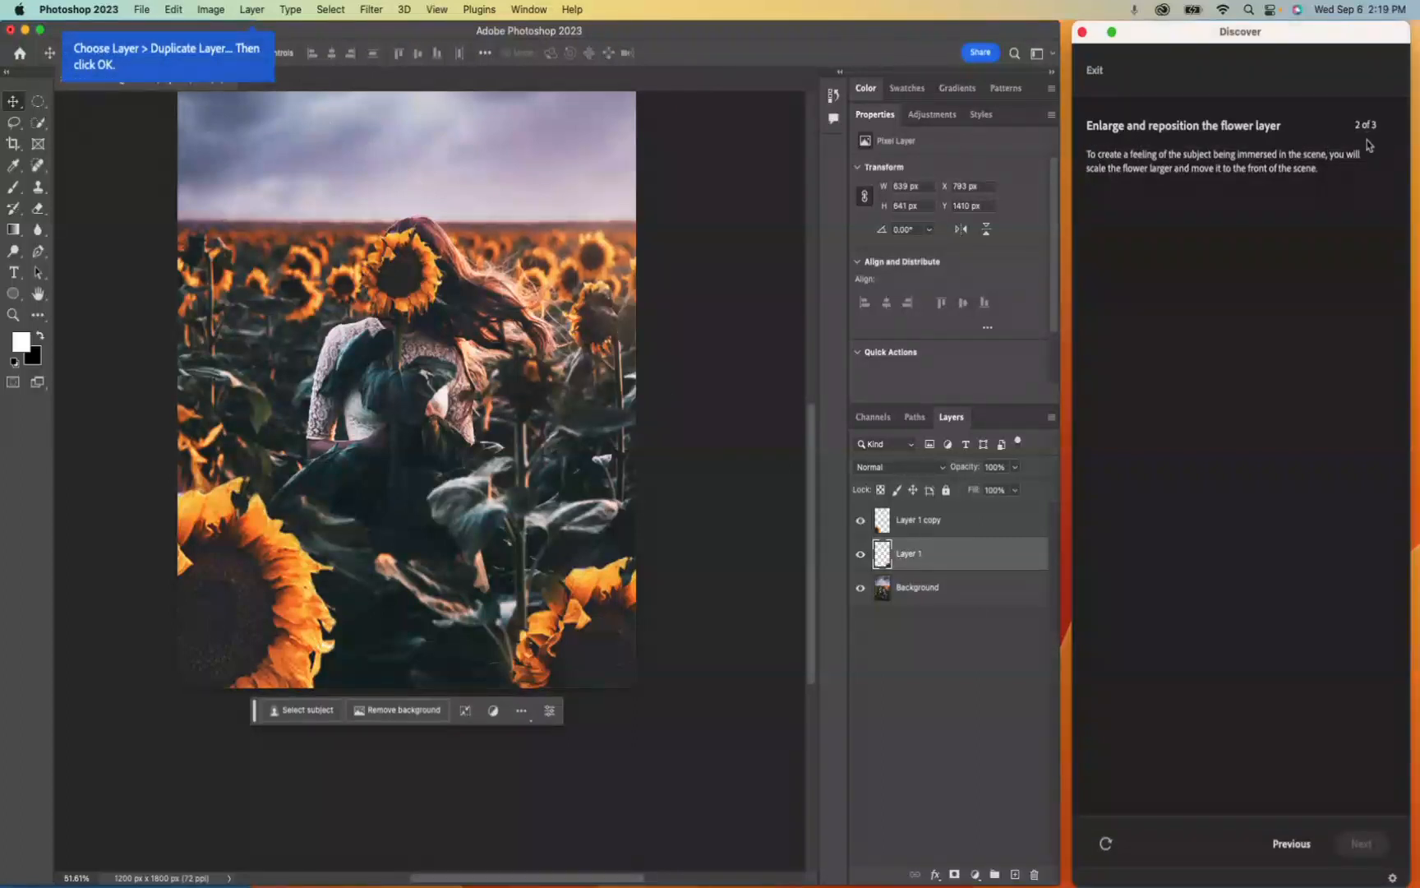
# Apply a Gaussian Blur with a 5.8-pixel radius to the lower-right sunflower on Layer 1
pyautogui.click(391, 13)
pyautogui.click(373, 10)
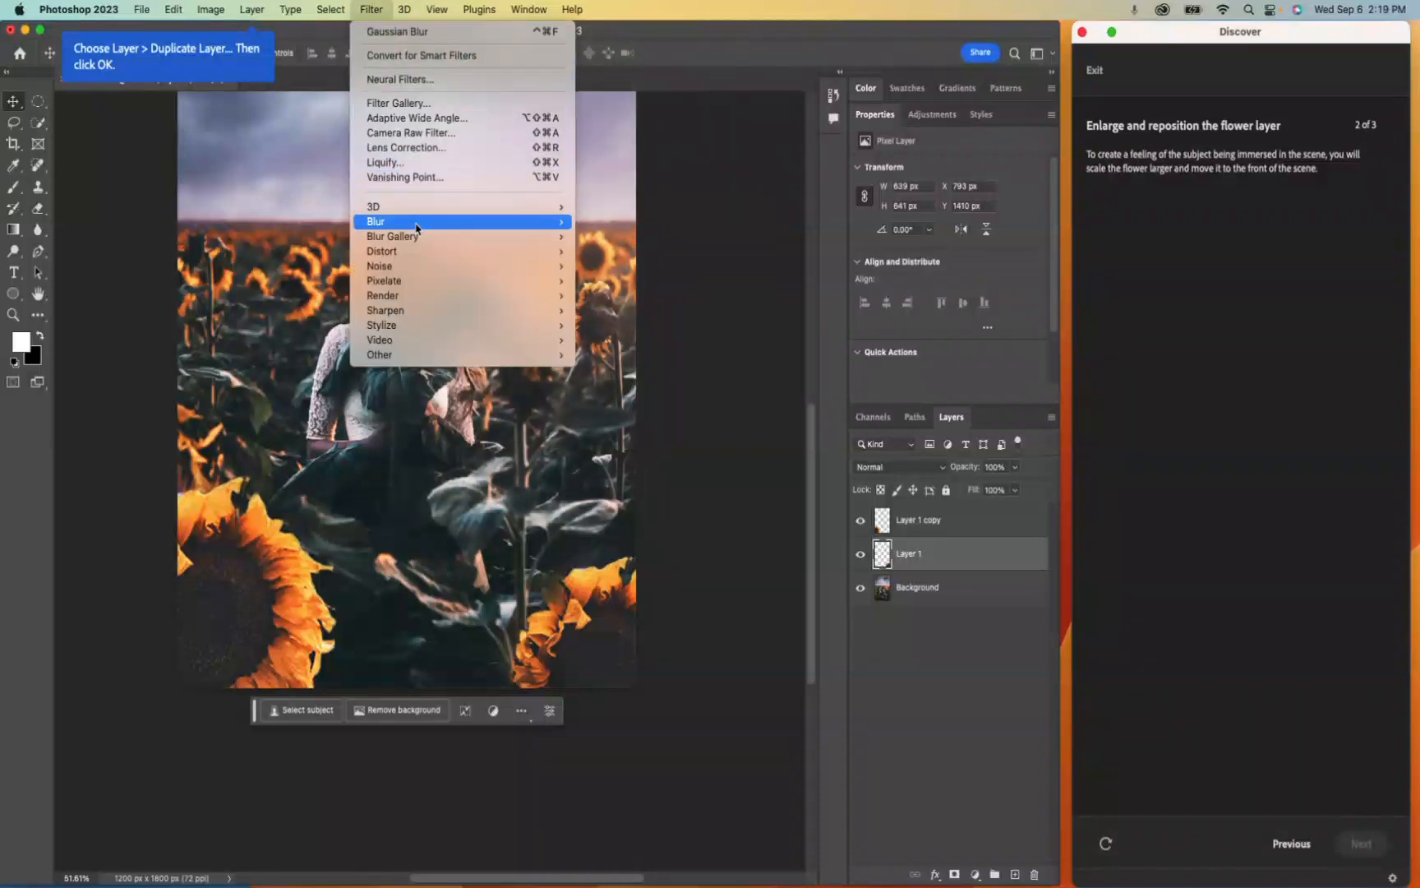
pyautogui.moveTo(419, 227)
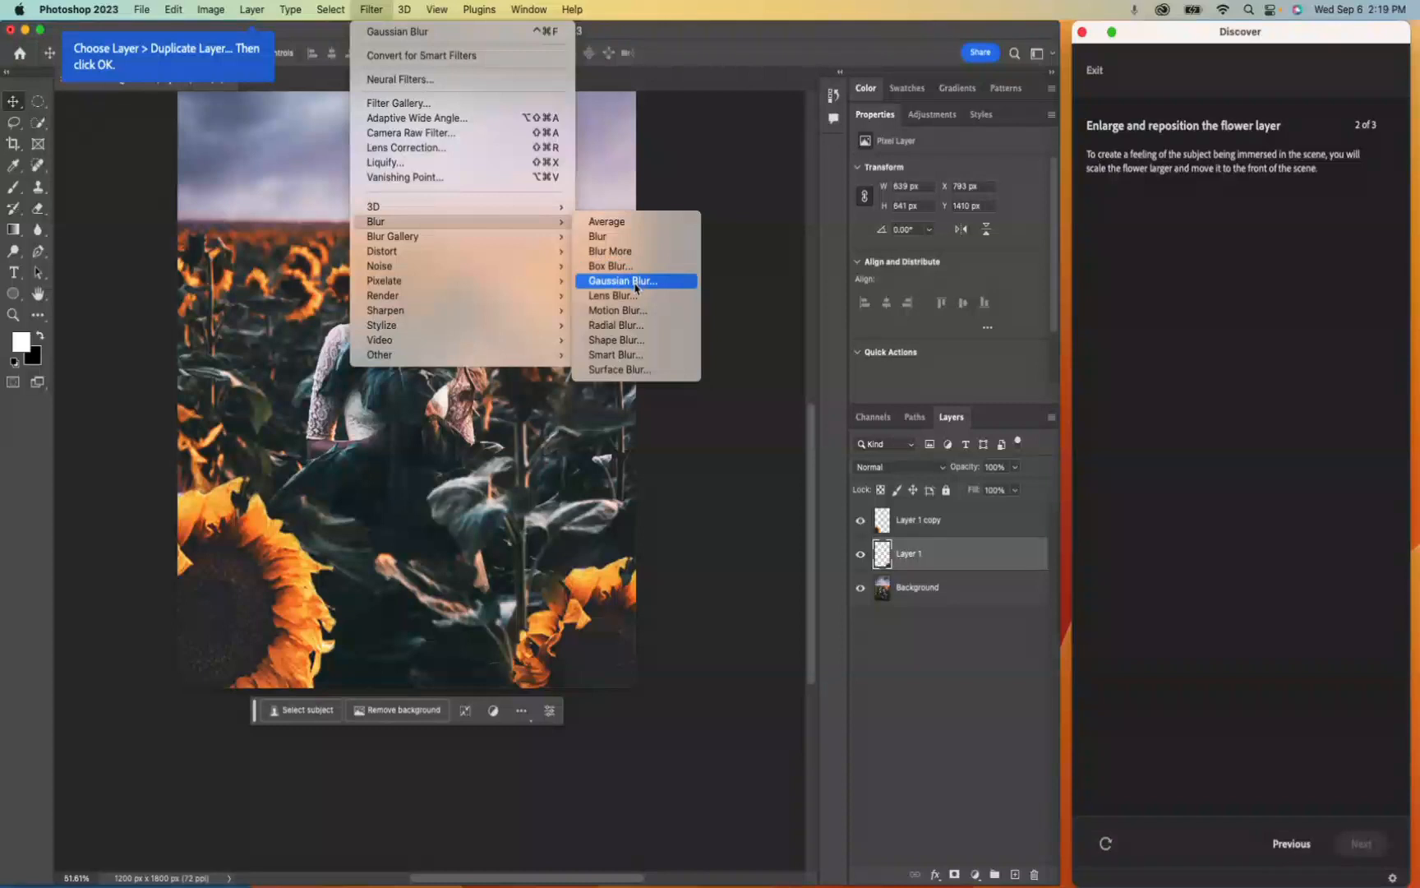
pyautogui.click(635, 281)
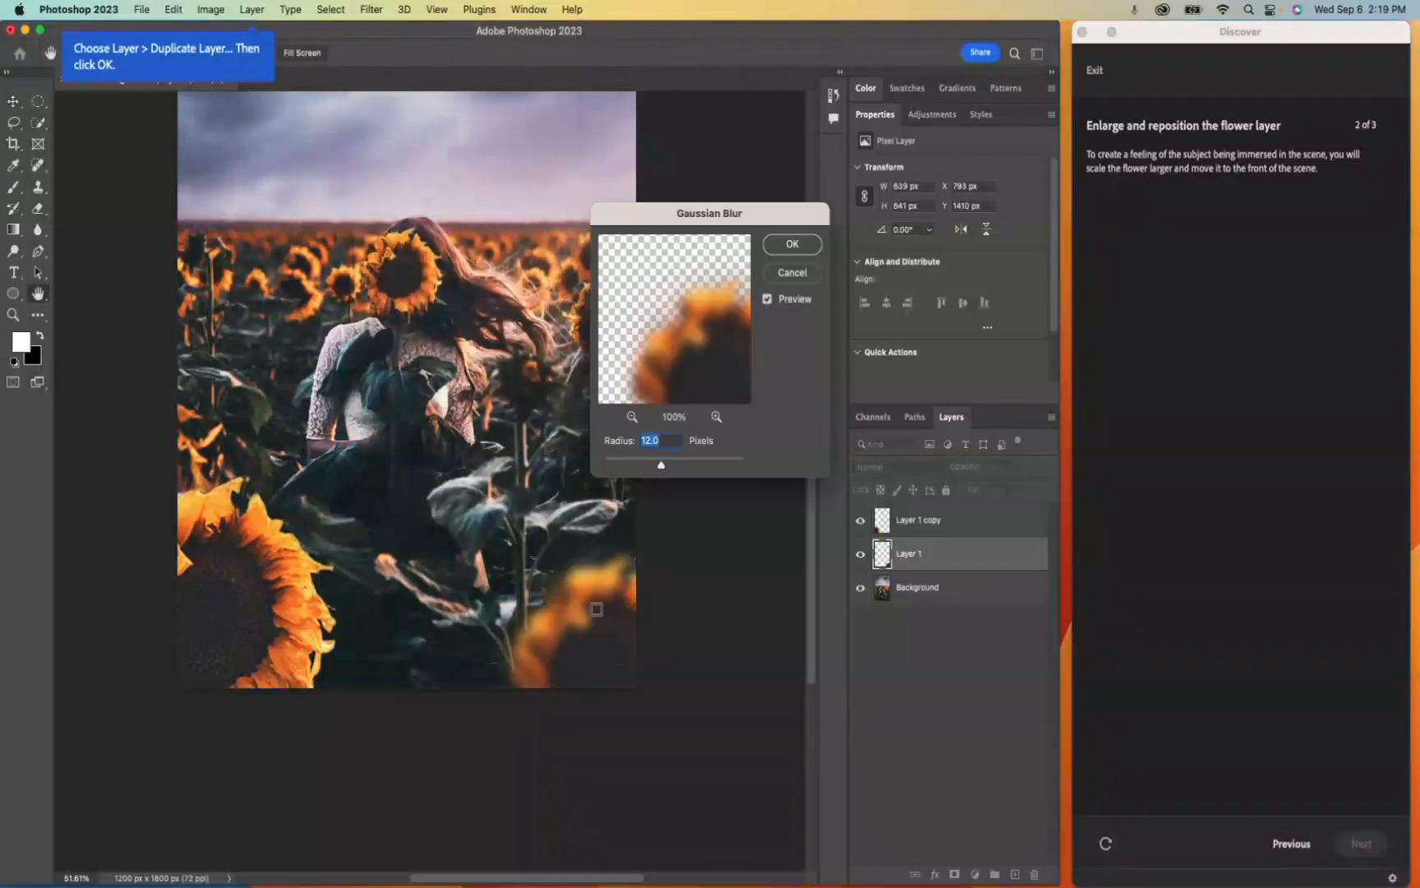
pyautogui.moveTo(661, 469)
pyautogui.mouseDown()
pyautogui.moveTo(722, 469)
pyautogui.moveTo(606, 466)
pyautogui.moveTo(645, 465)
pyautogui.mouseUp()
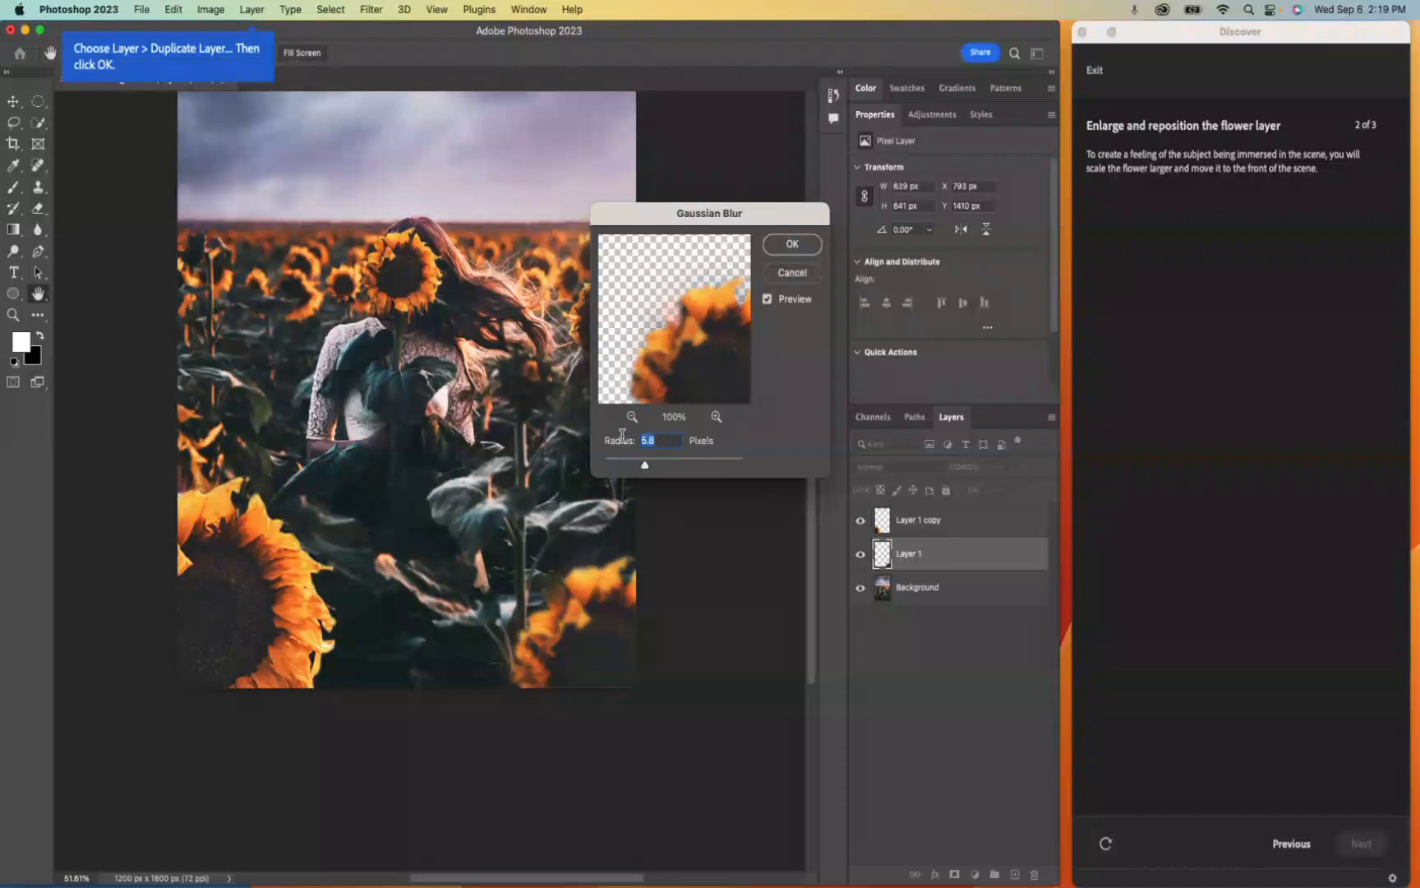
pyautogui.press('Return')
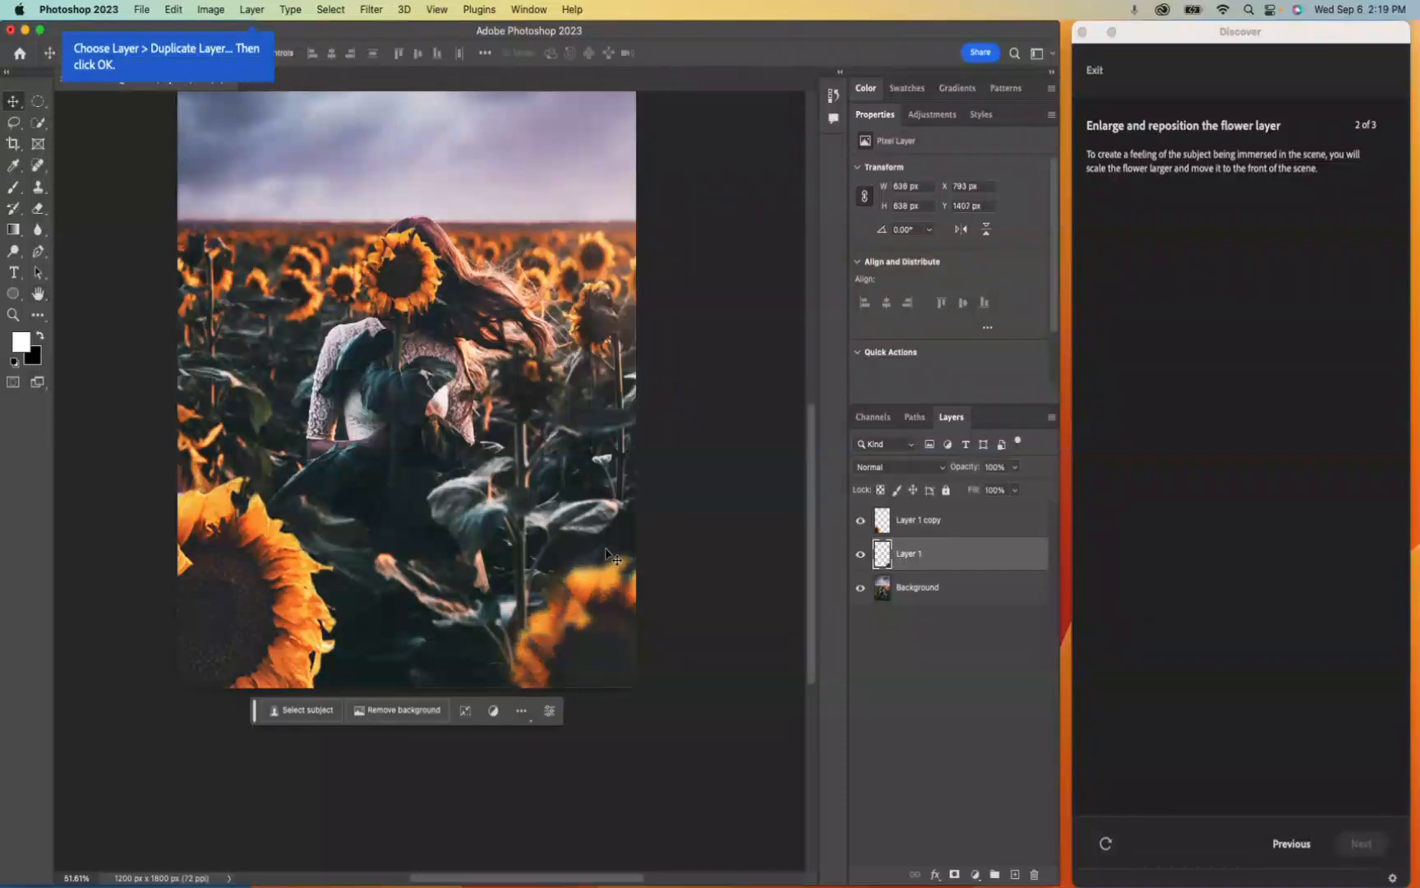
# Apply a Gaussian Blur with a 9.7-pixel radius to the lower-left sunflower on Layer 1 copy
pyautogui.click(918, 520)
pyautogui.click(372, 10)
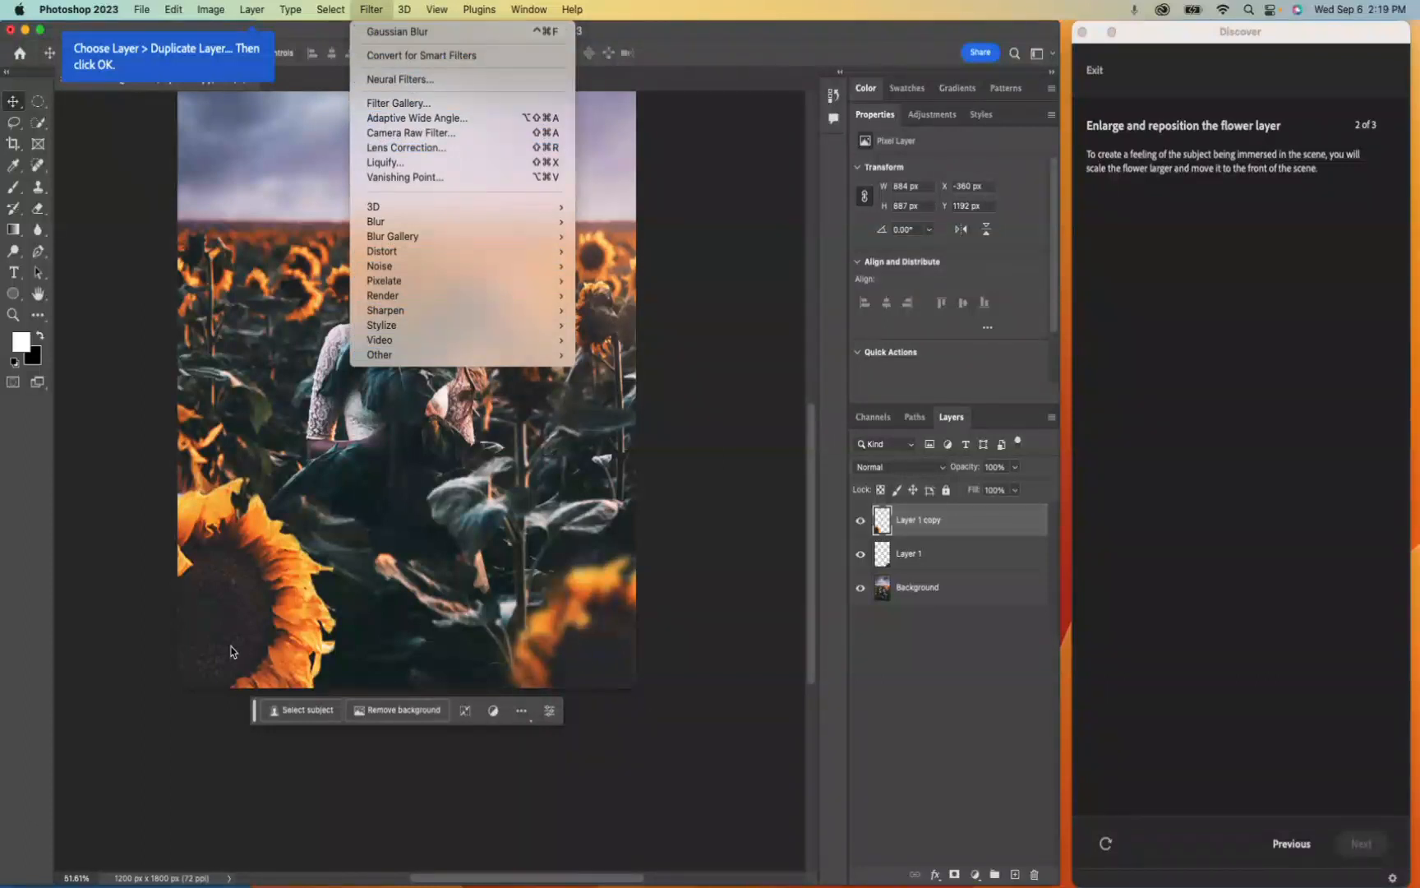
pyautogui.moveTo(394, 251)
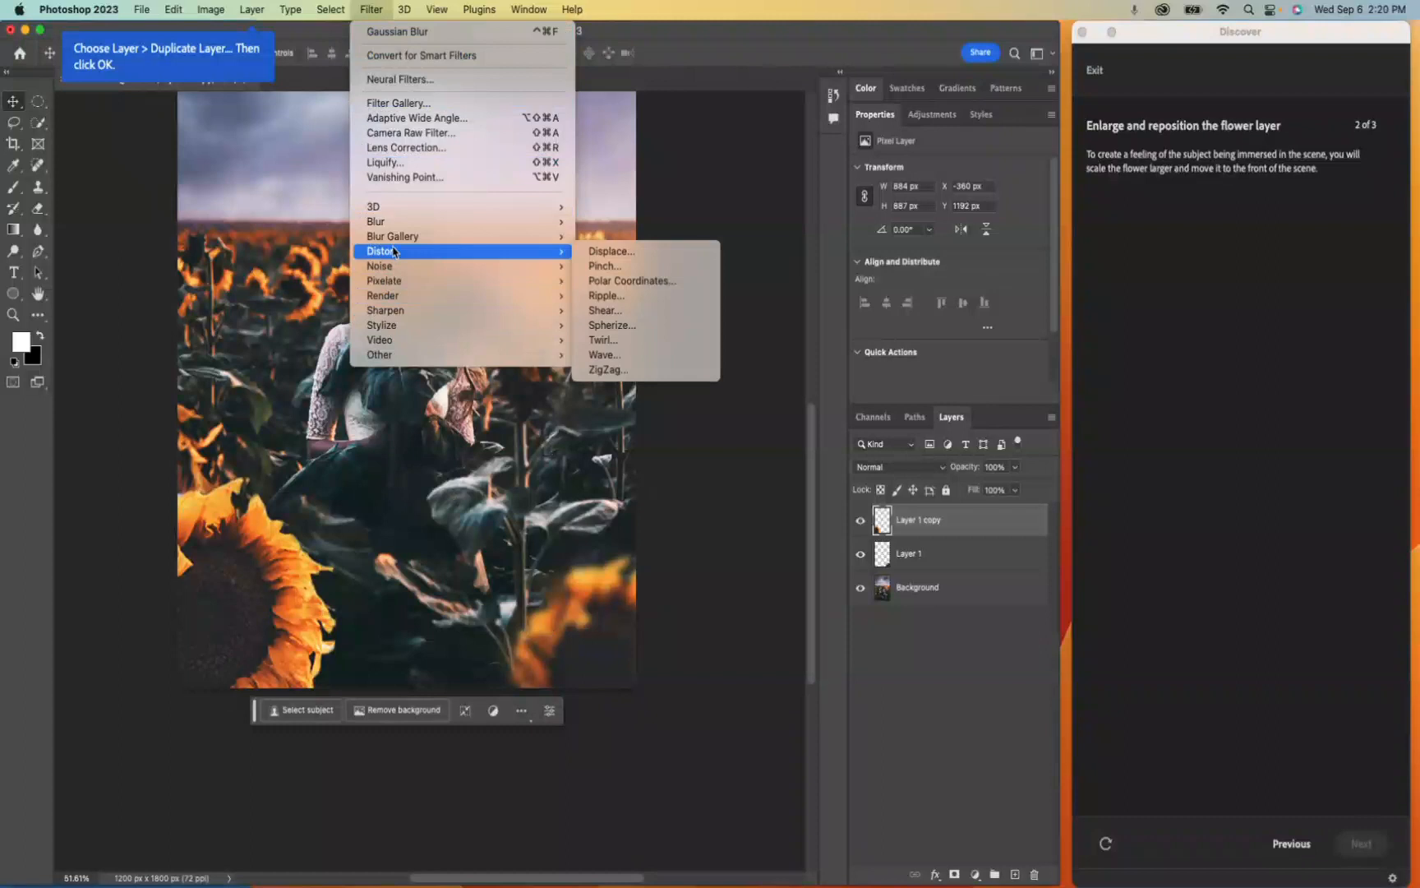
pyautogui.moveTo(397, 223)
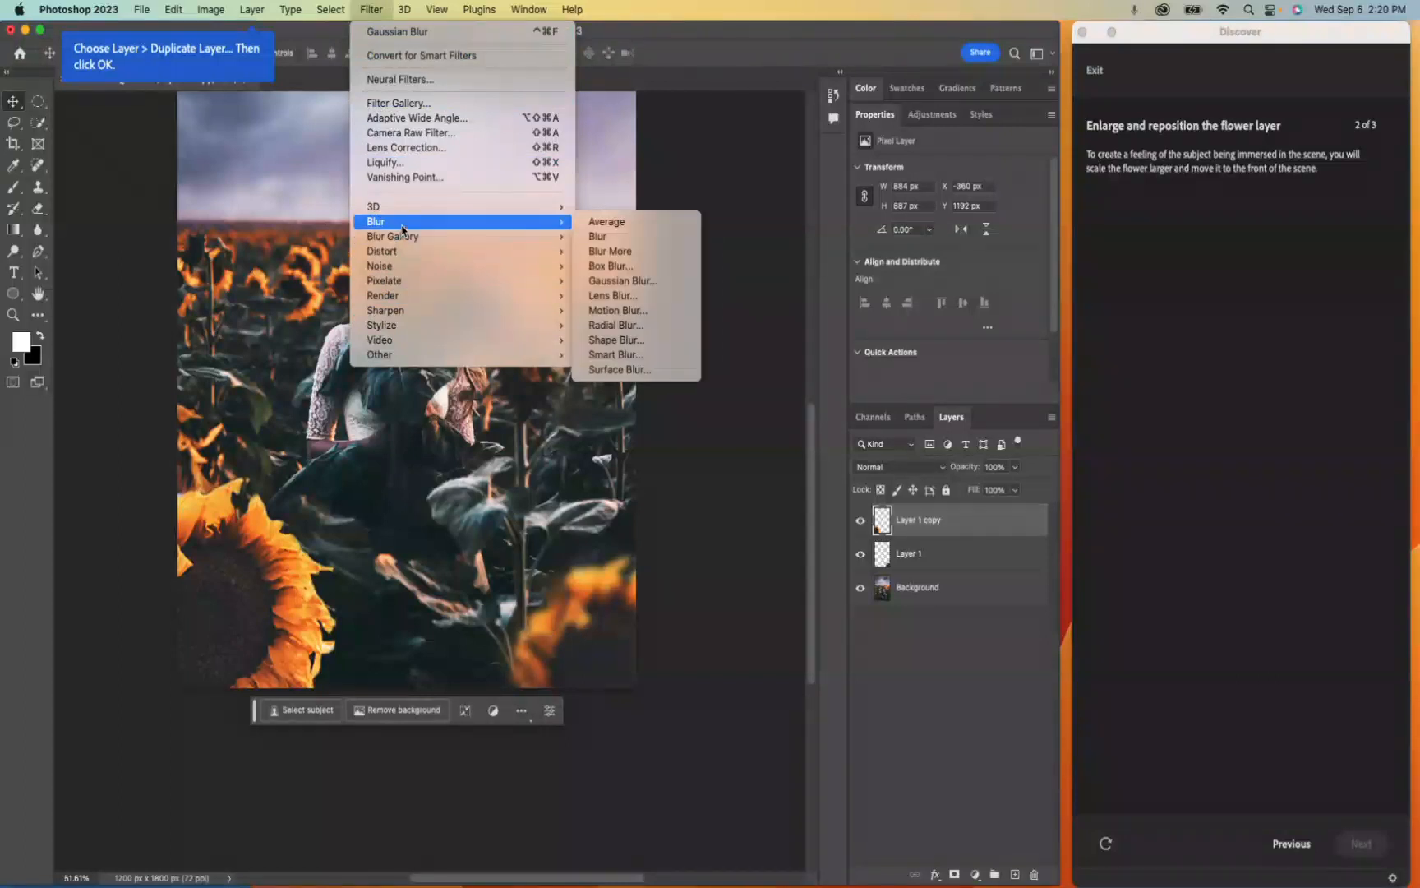
pyautogui.click(635, 281)
pyautogui.moveTo(653, 467)
pyautogui.mouseDown()
pyautogui.moveTo(672, 468)
pyautogui.moveTo(655, 469)
pyautogui.mouseUp()
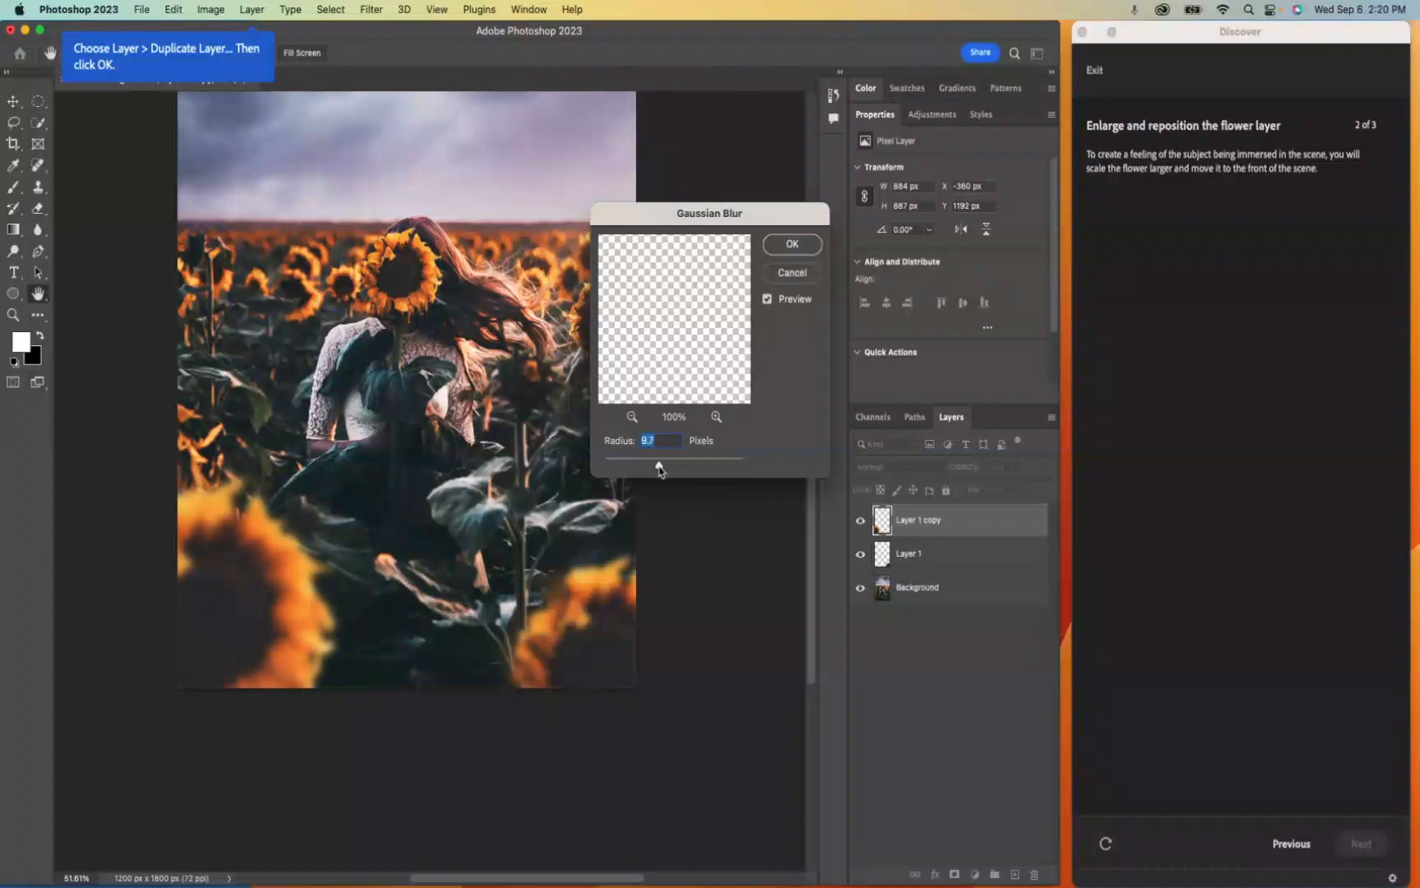
pyautogui.click(790, 245)
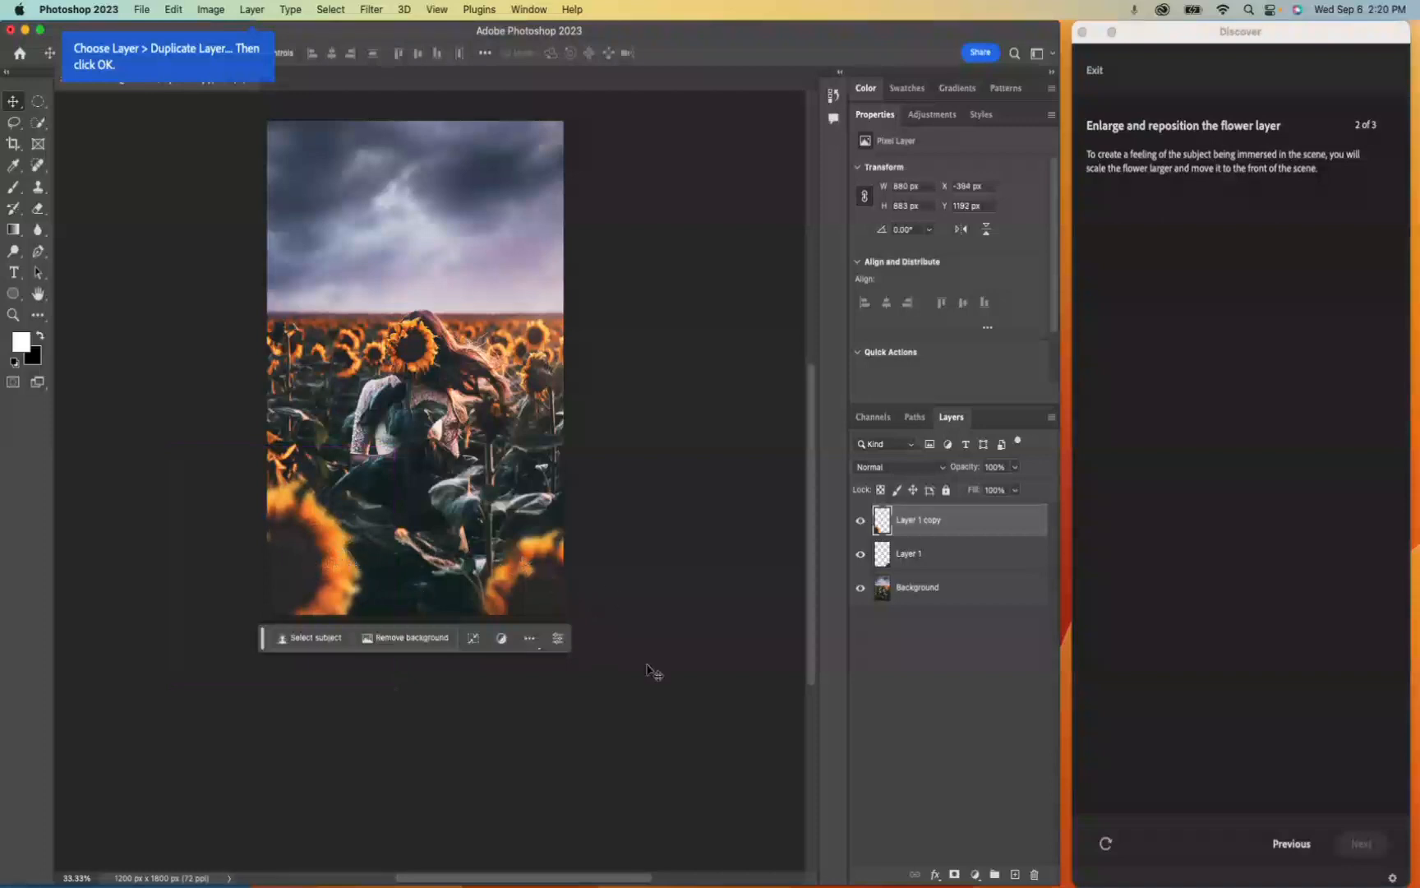
# Save the document as VE_Sunflower.psd in Photoshop format in the VISUALEFFECTS folder
pyautogui.click(140, 9)
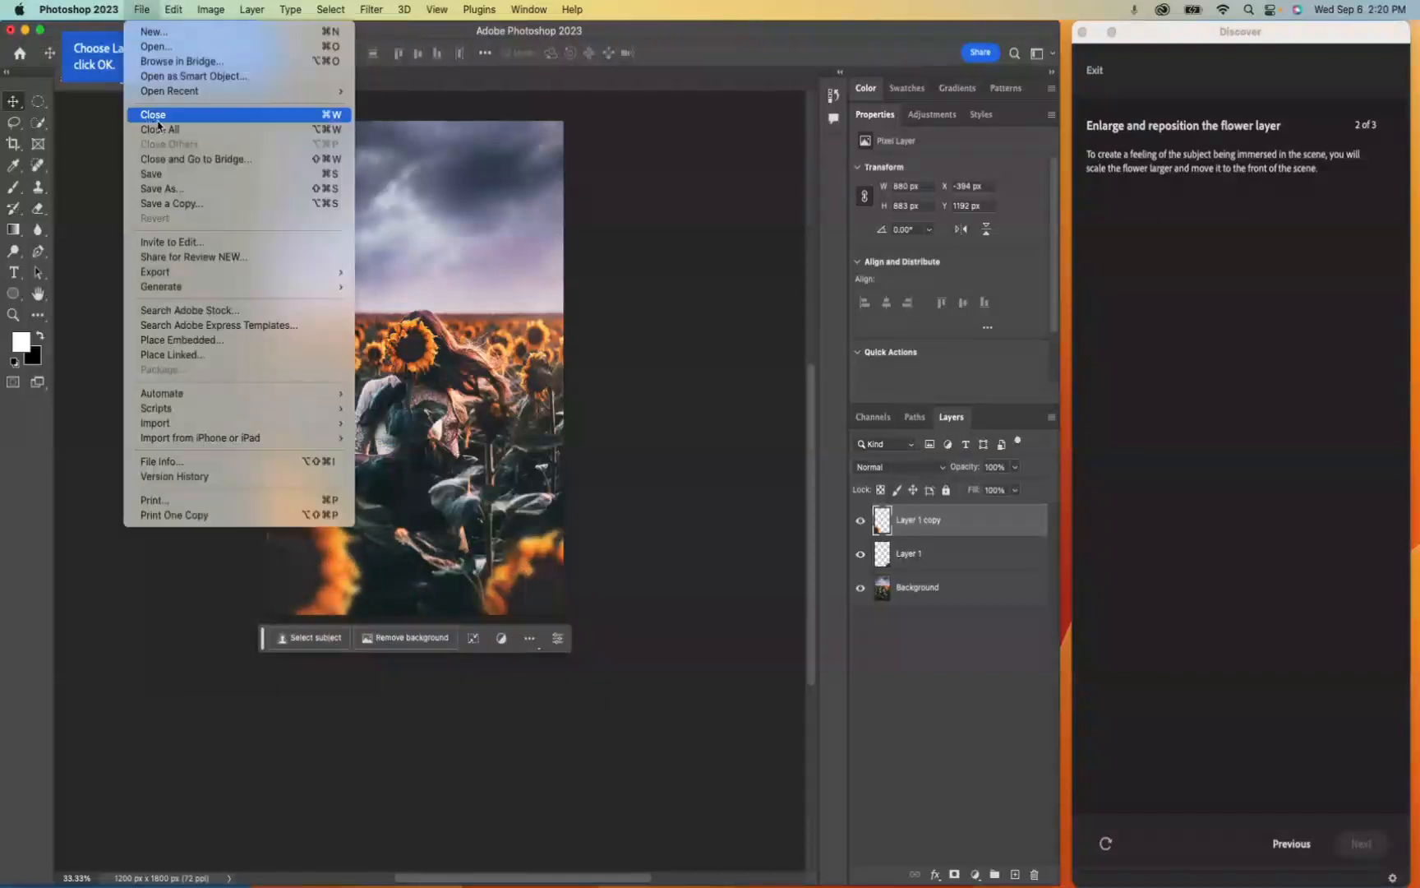
pyautogui.click(205, 188)
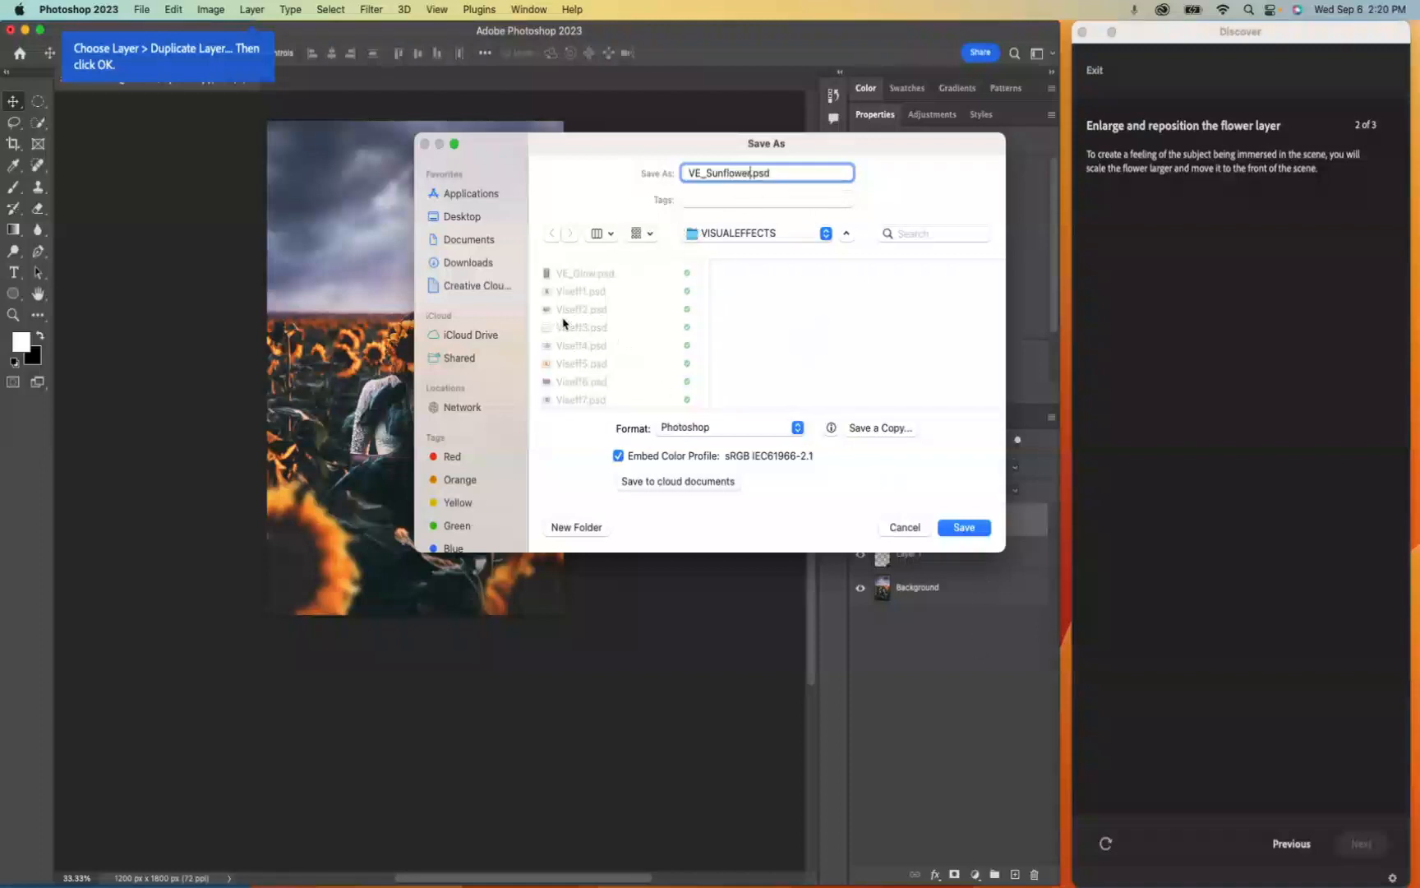
pyautogui.click(964, 529)
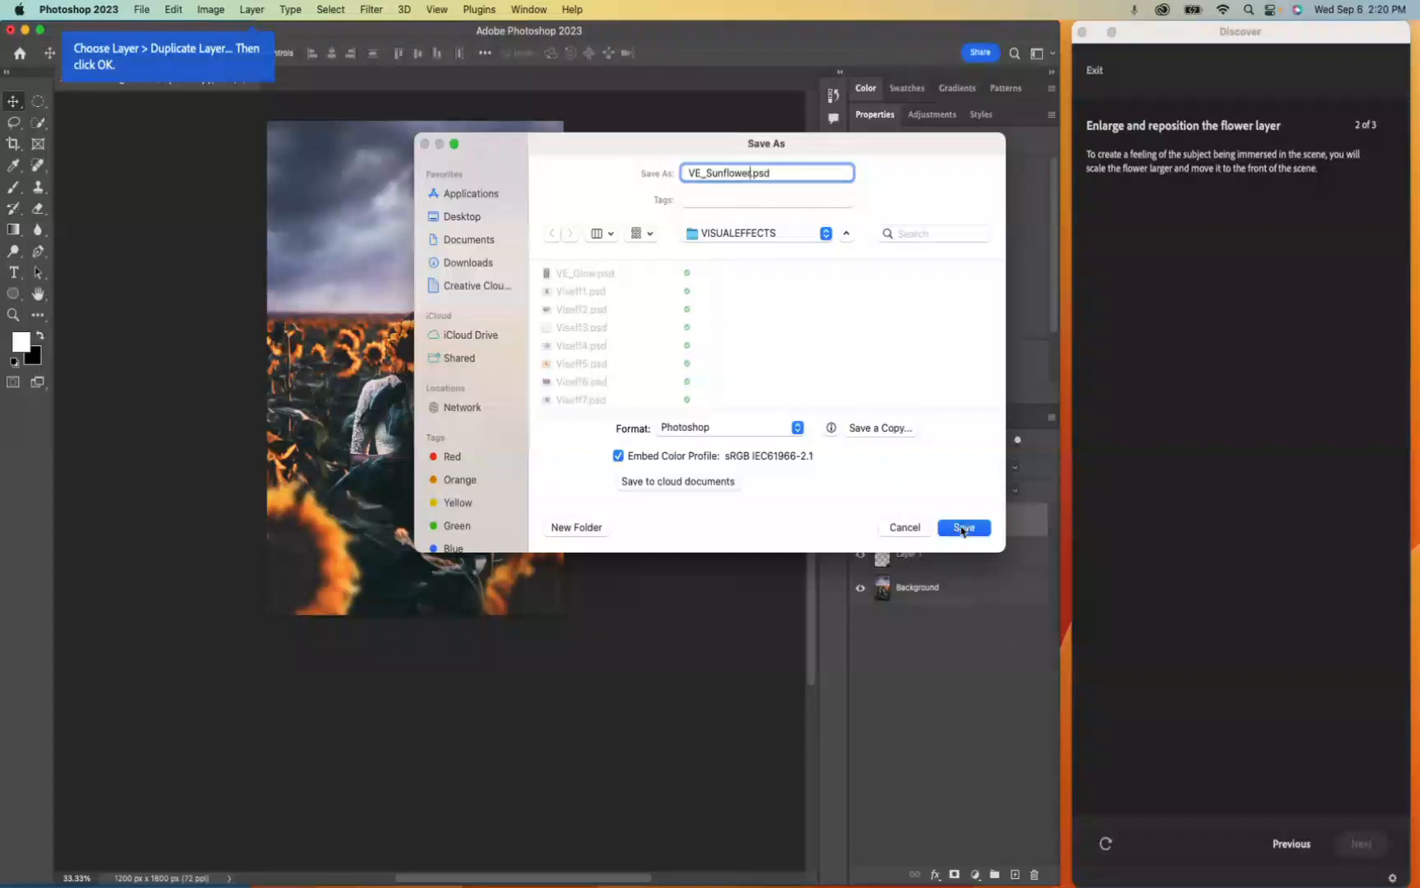